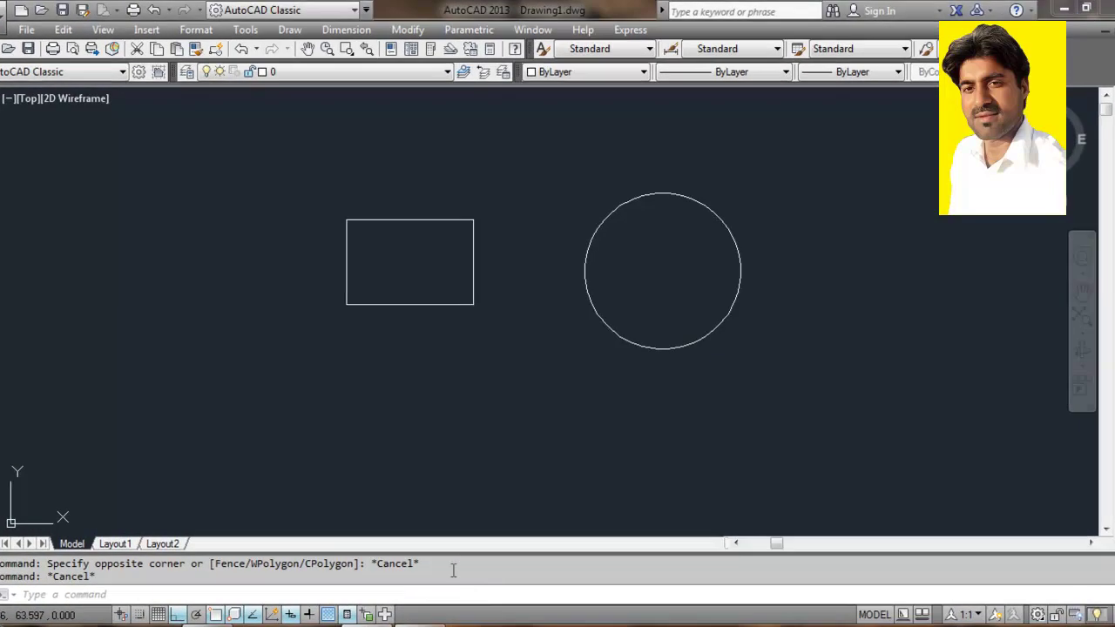
# Inspect the properties of the circle and the rectangle's top edge
pyautogui.press('Escape')
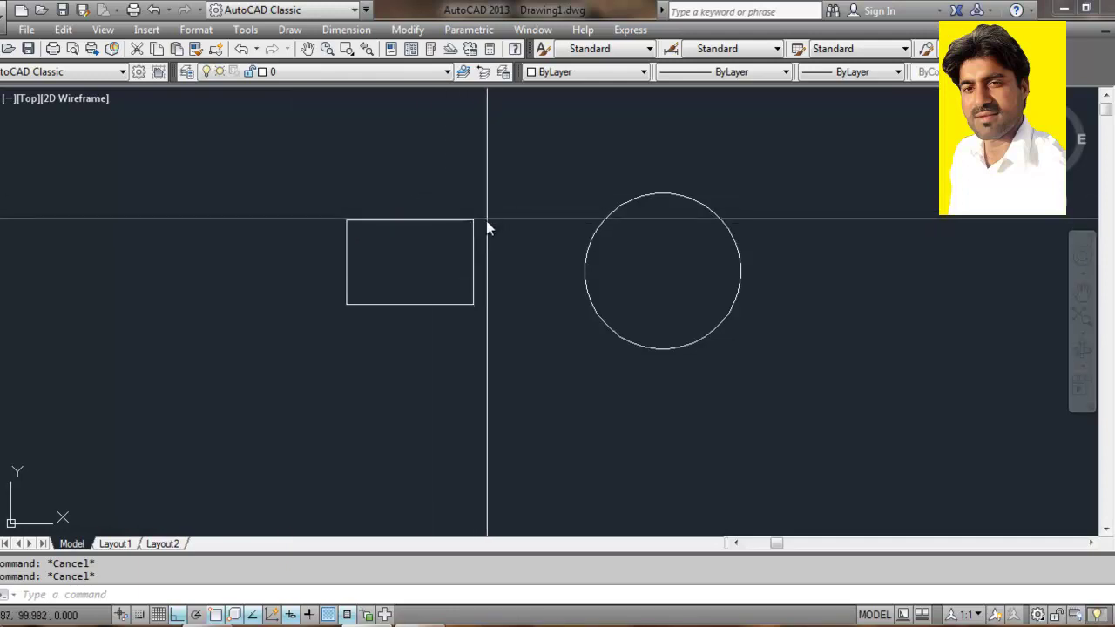
pyautogui.click(605, 216)
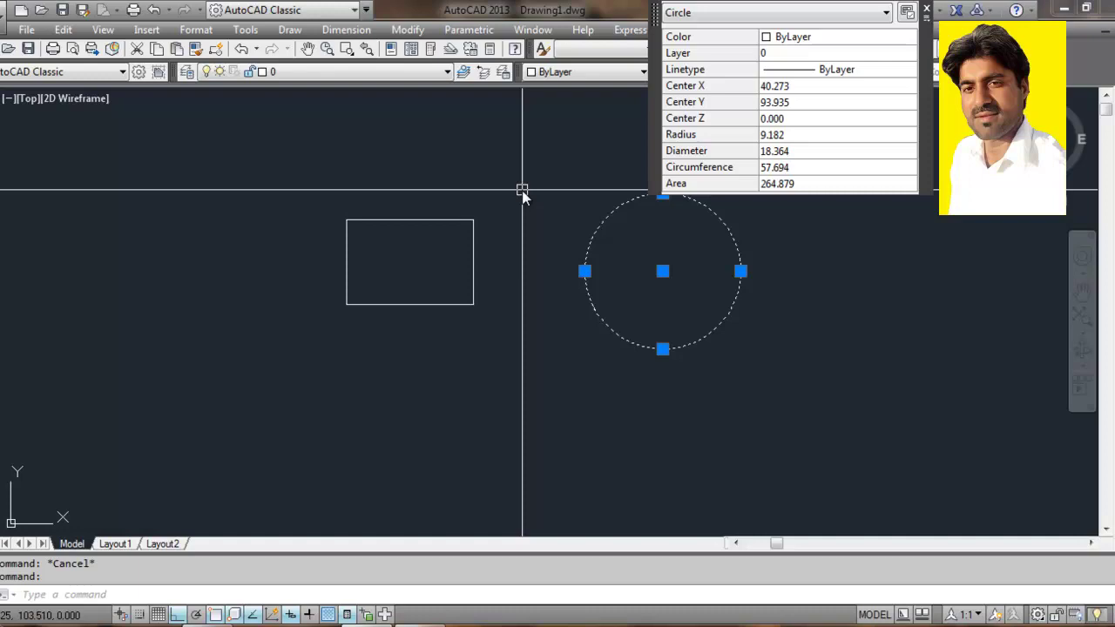
pyautogui.press('Escape')
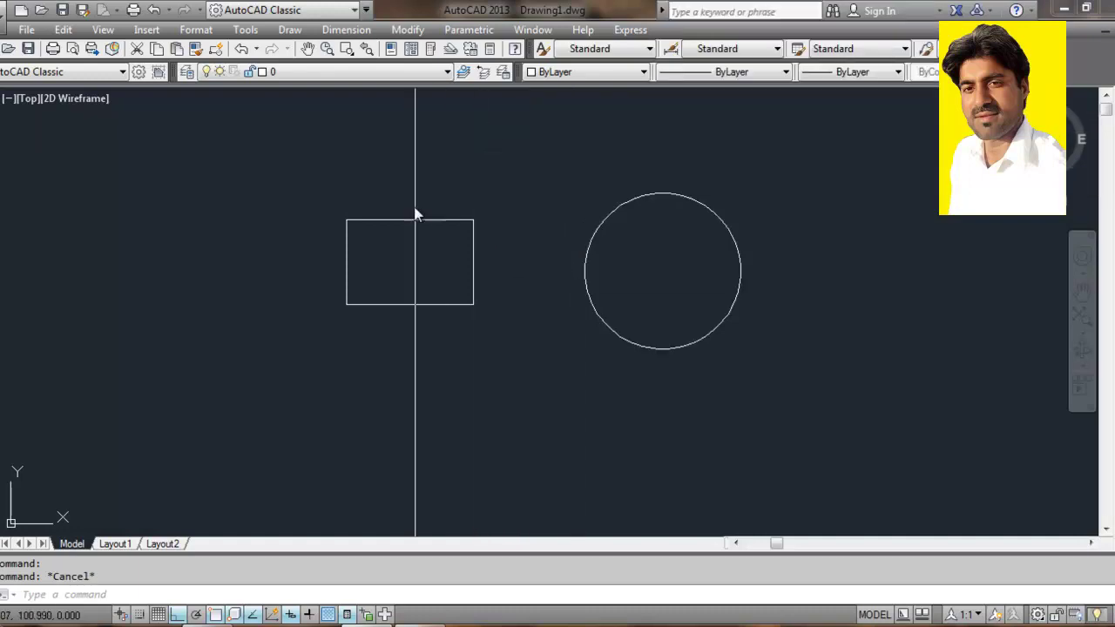
pyautogui.click(416, 218)
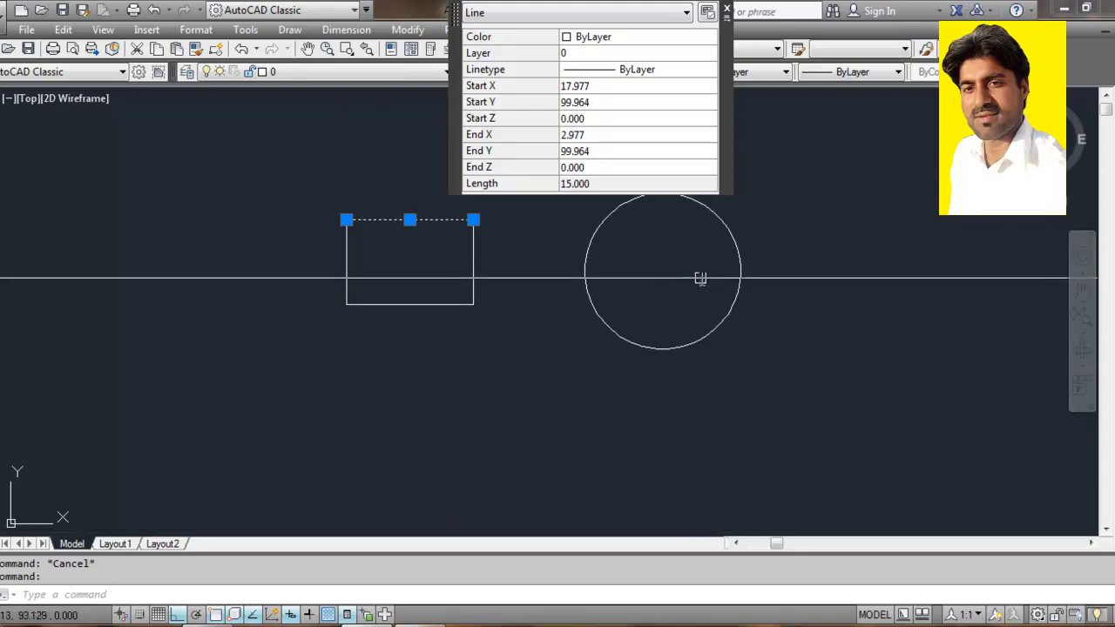
pyautogui.press('Escape')
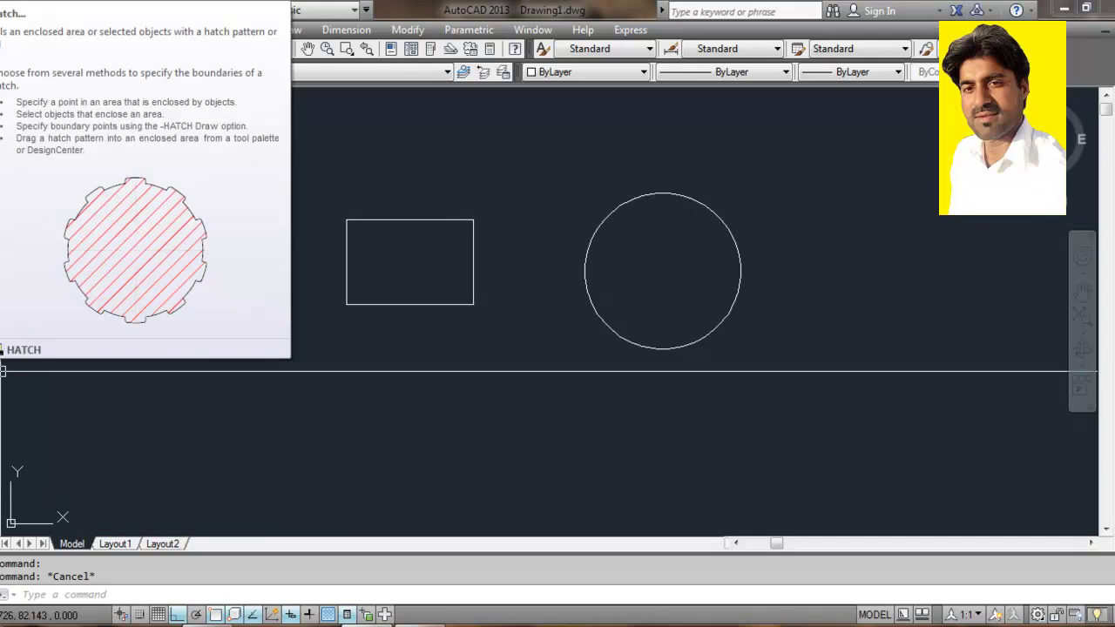
# Choose the AR-B88 brick hatch pattern at scale 1.250 and begin picking the fill area
pyautogui.click(3, 370)
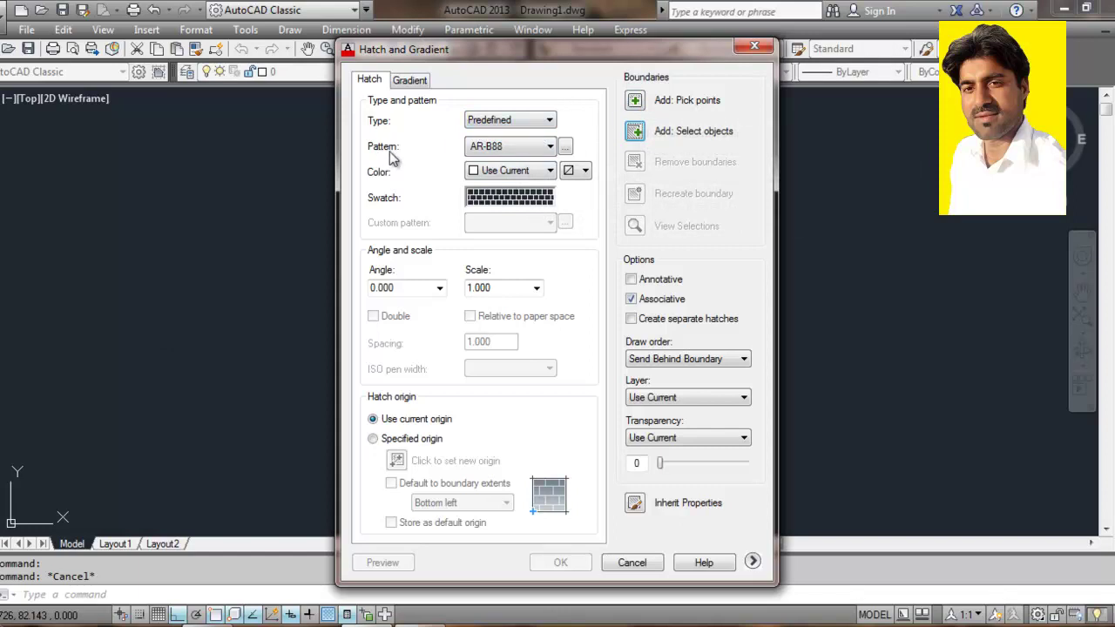
pyautogui.click(566, 148)
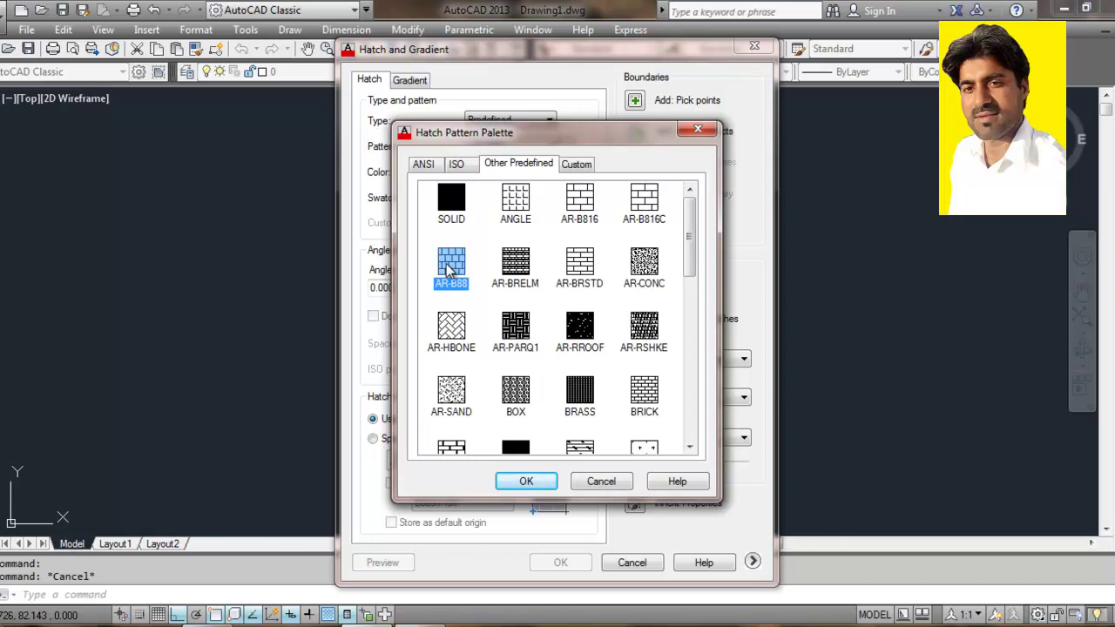
pyautogui.click(514, 479)
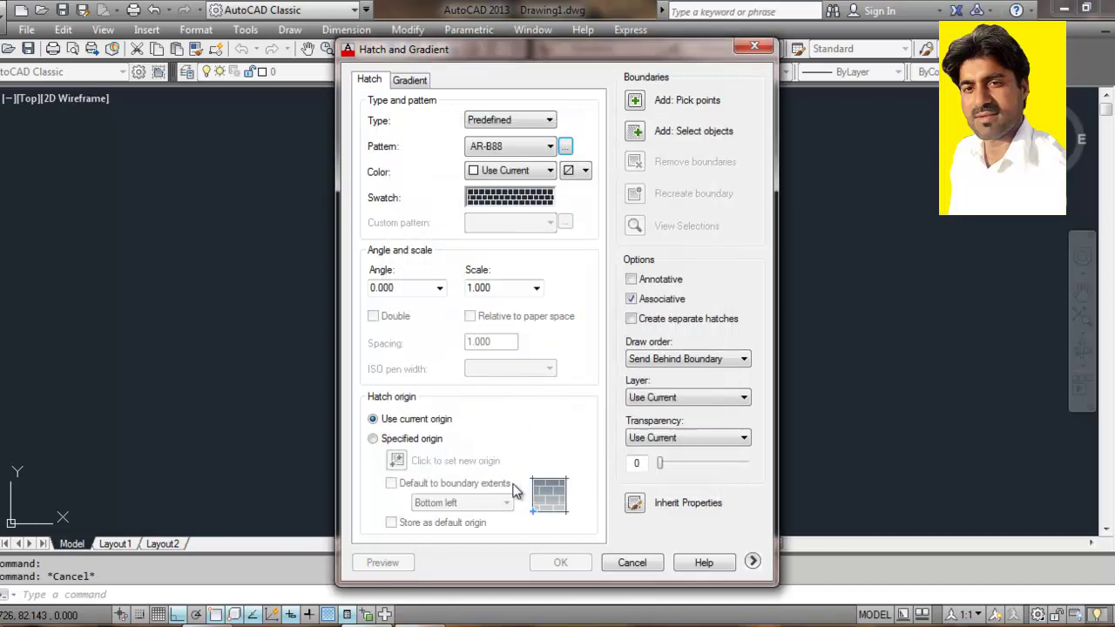
pyautogui.click(538, 289)
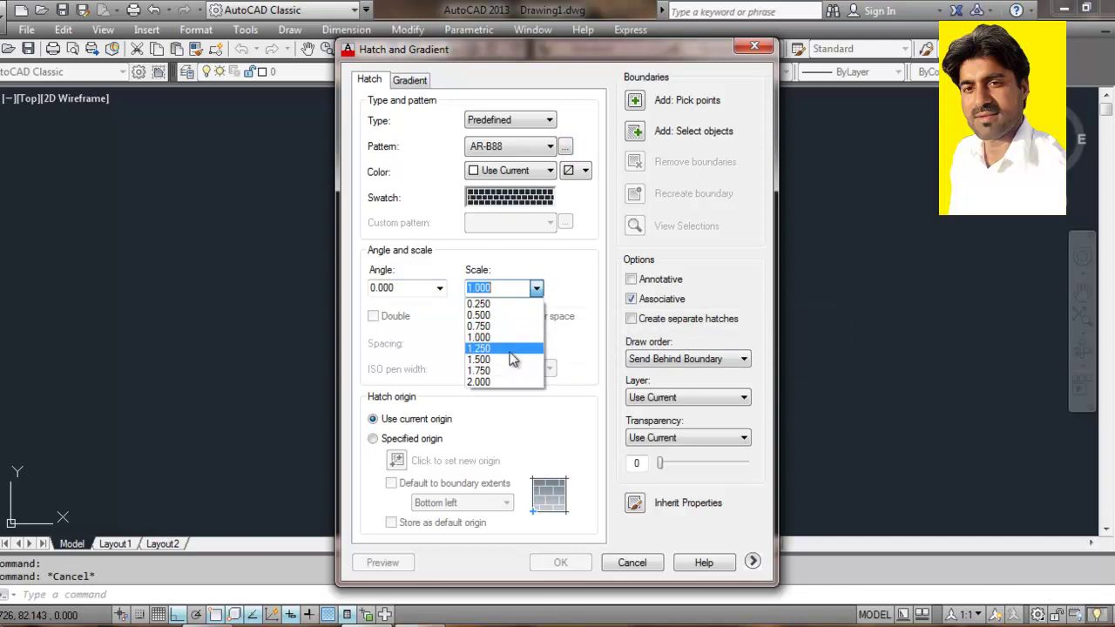
pyautogui.click(510, 350)
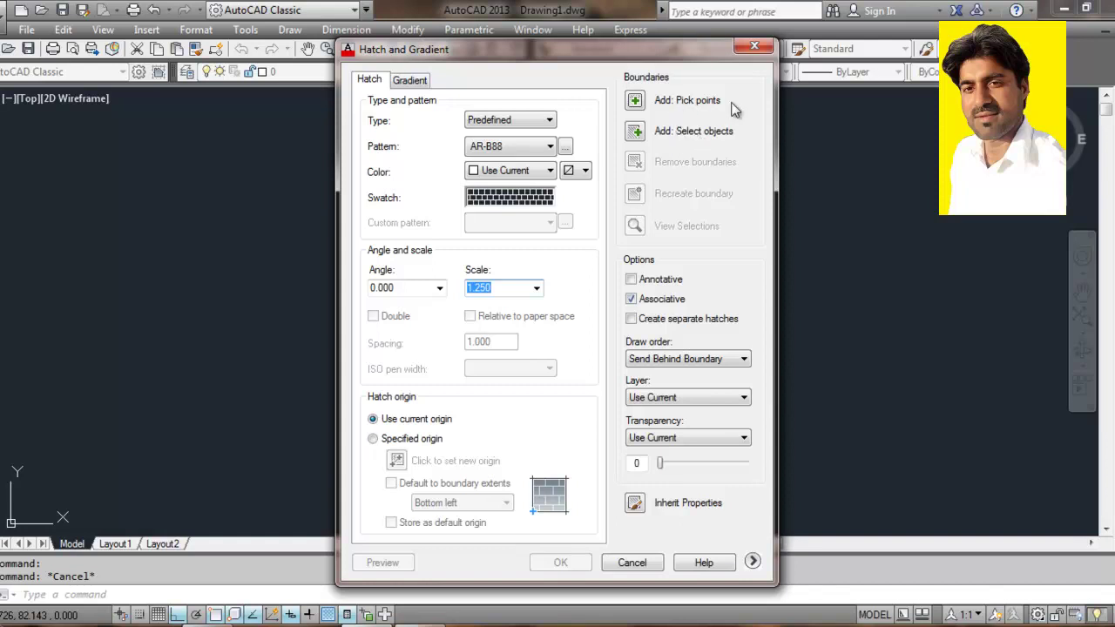
pyautogui.click(644, 103)
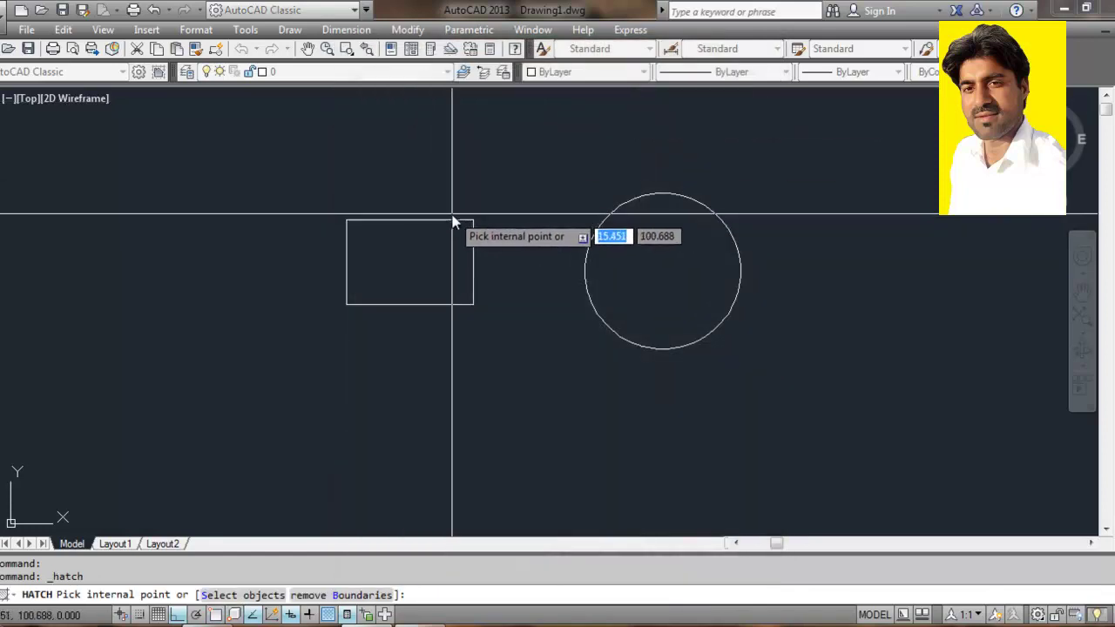
# Hatch the circle with AR-B88 at scale 1.000 after picking inside the rectangle gives a boundary error
pyautogui.click(452, 227)
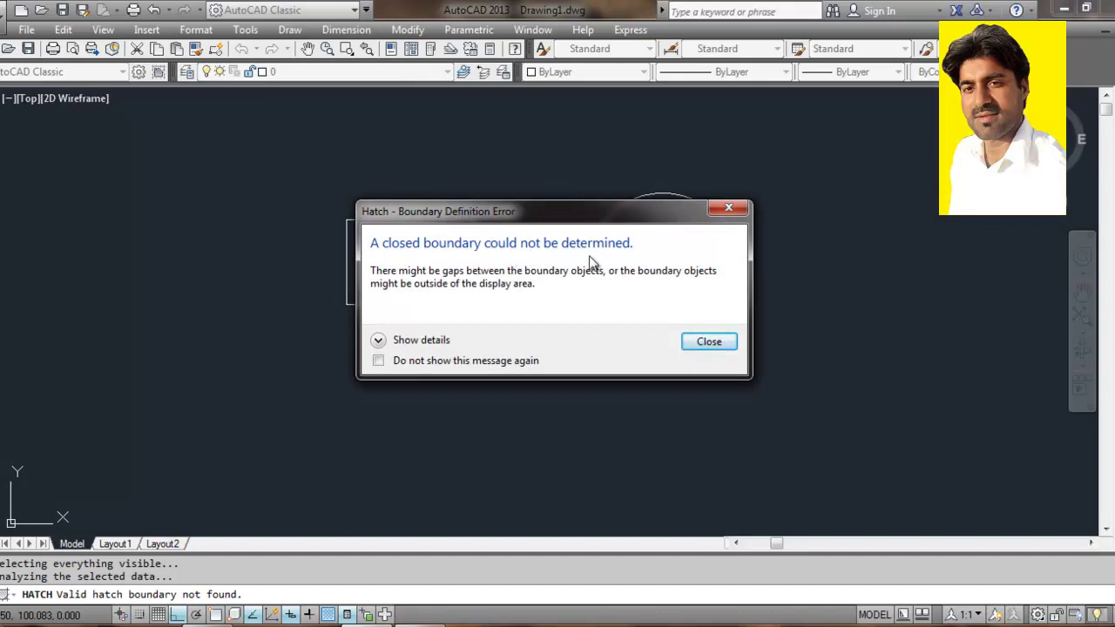
pyautogui.click(707, 342)
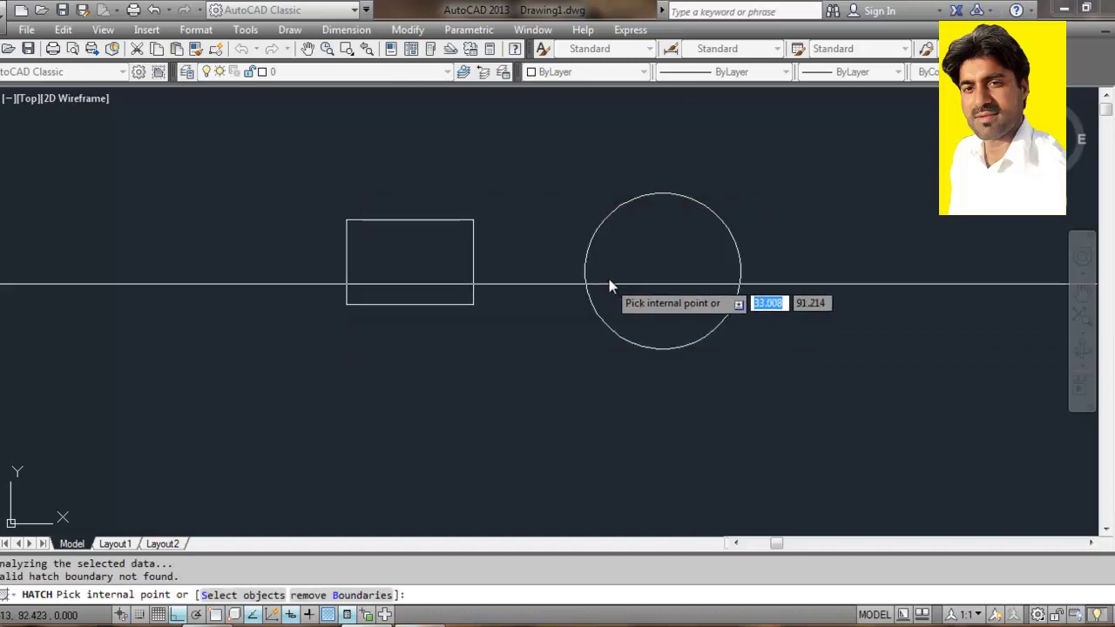
pyautogui.click(669, 204)
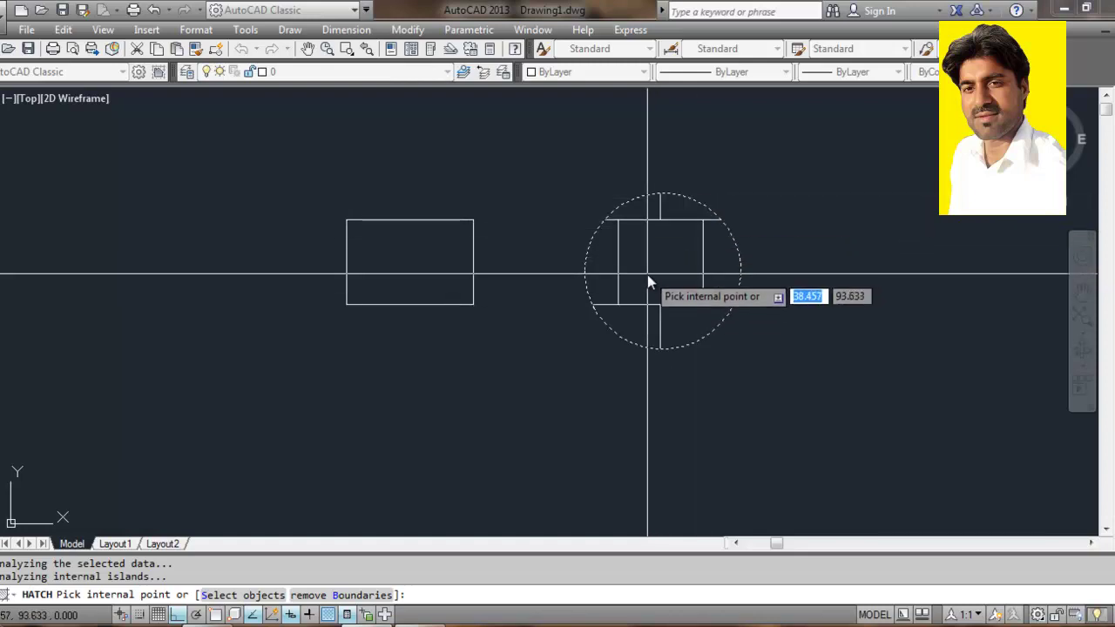
pyautogui.click(647, 274)
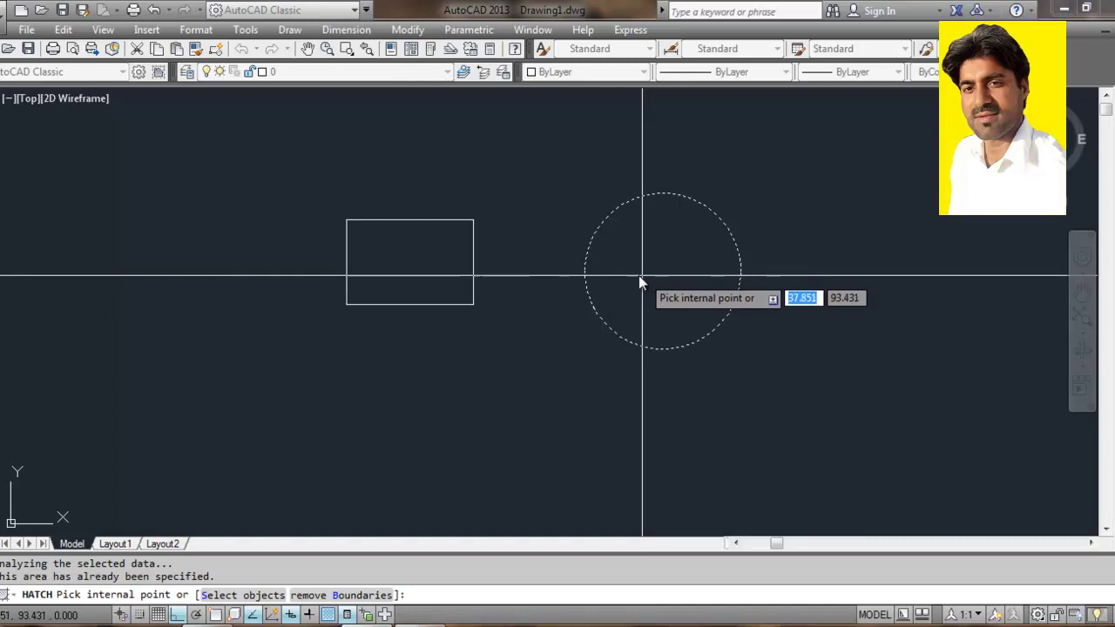
pyautogui.rightClick(639, 275)
pyautogui.click(664, 288)
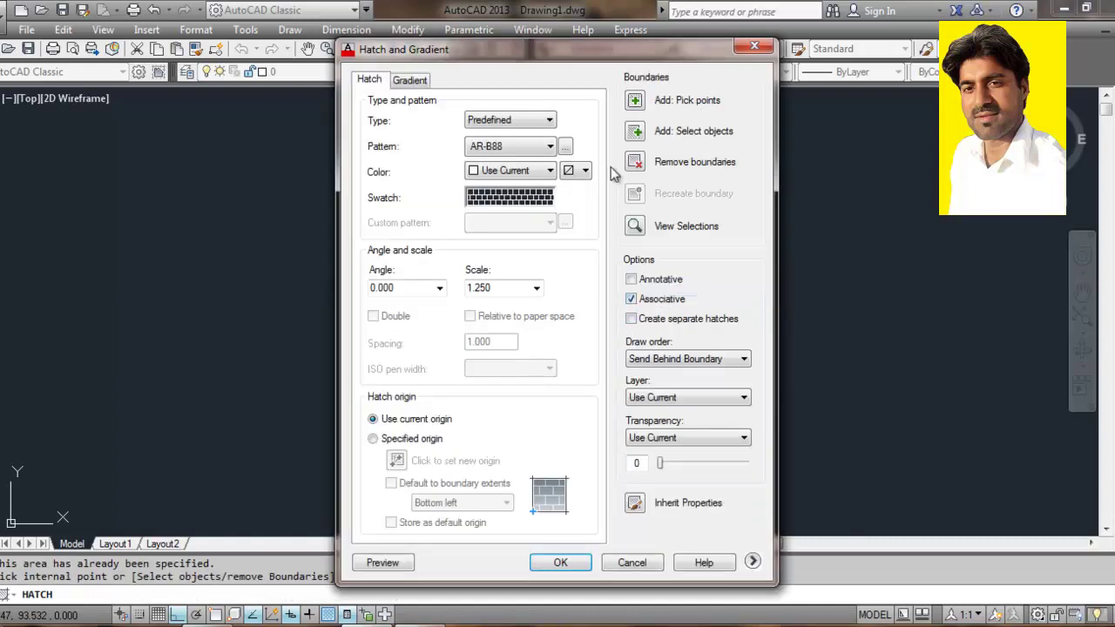
pyautogui.click(537, 290)
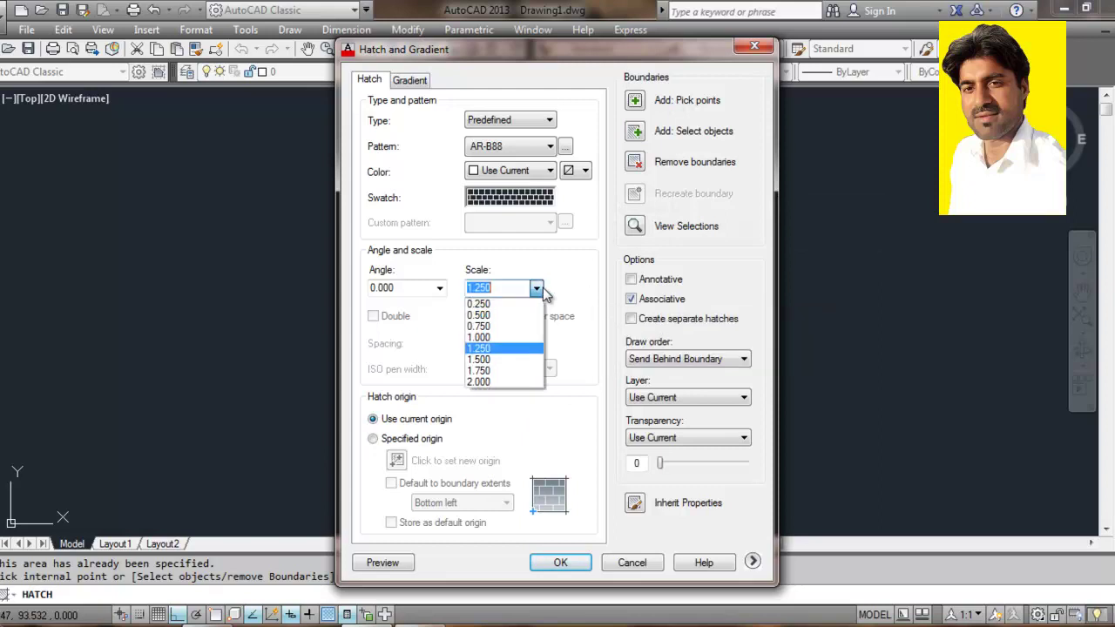
pyautogui.click(507, 339)
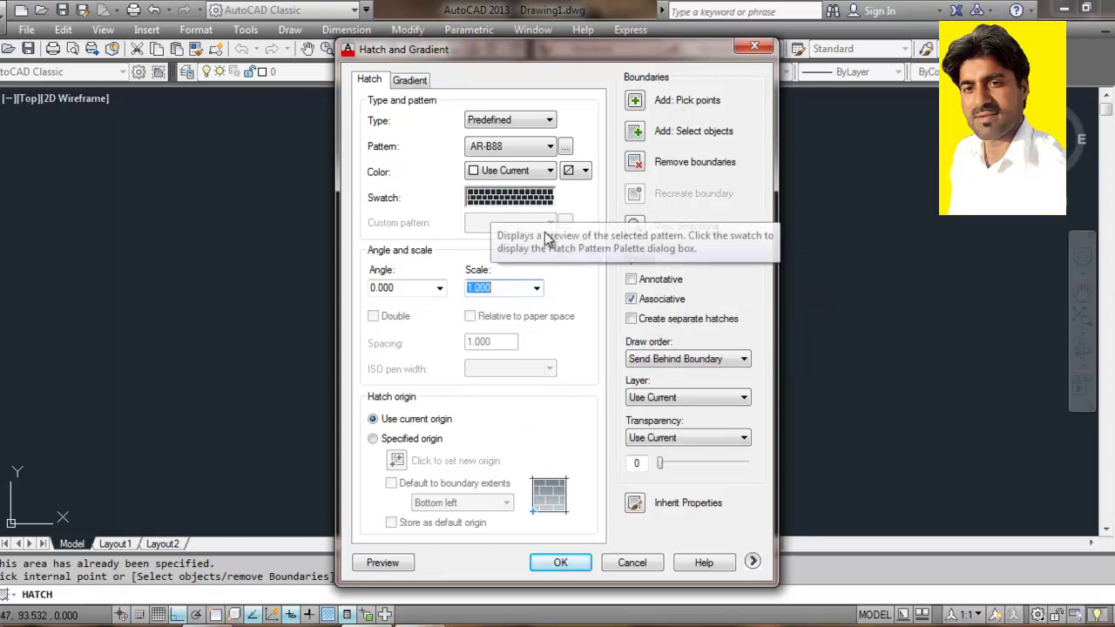
pyautogui.click(564, 566)
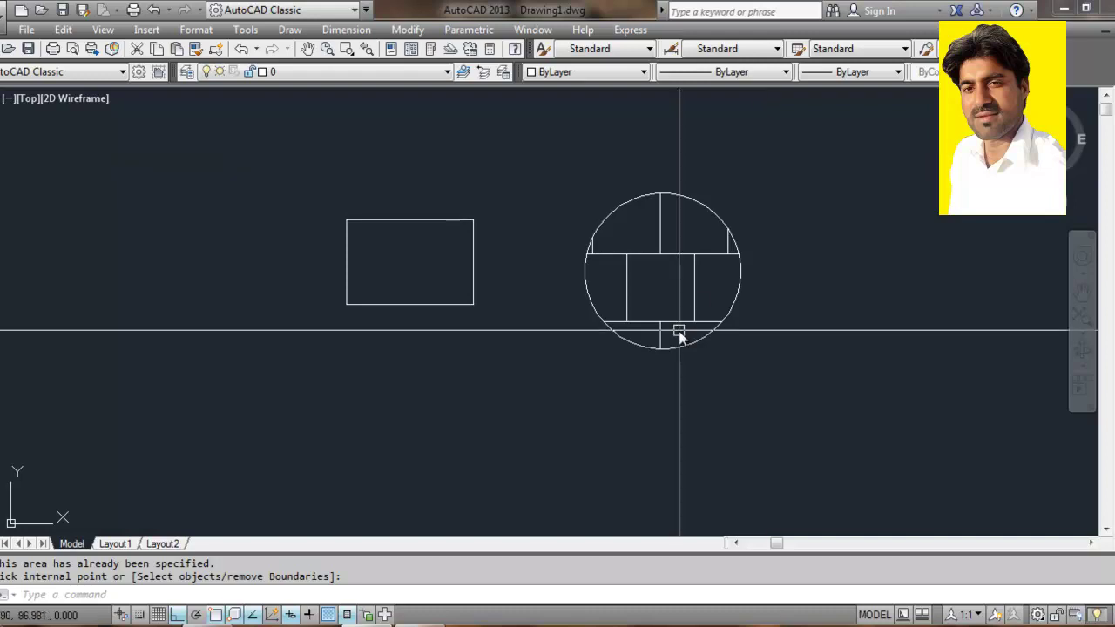
# Repeat the hatch on the circle at scale 0.250 for a denser AR-B88 brick fill
pyautogui.click(662, 260)
pyautogui.click(692, 193)
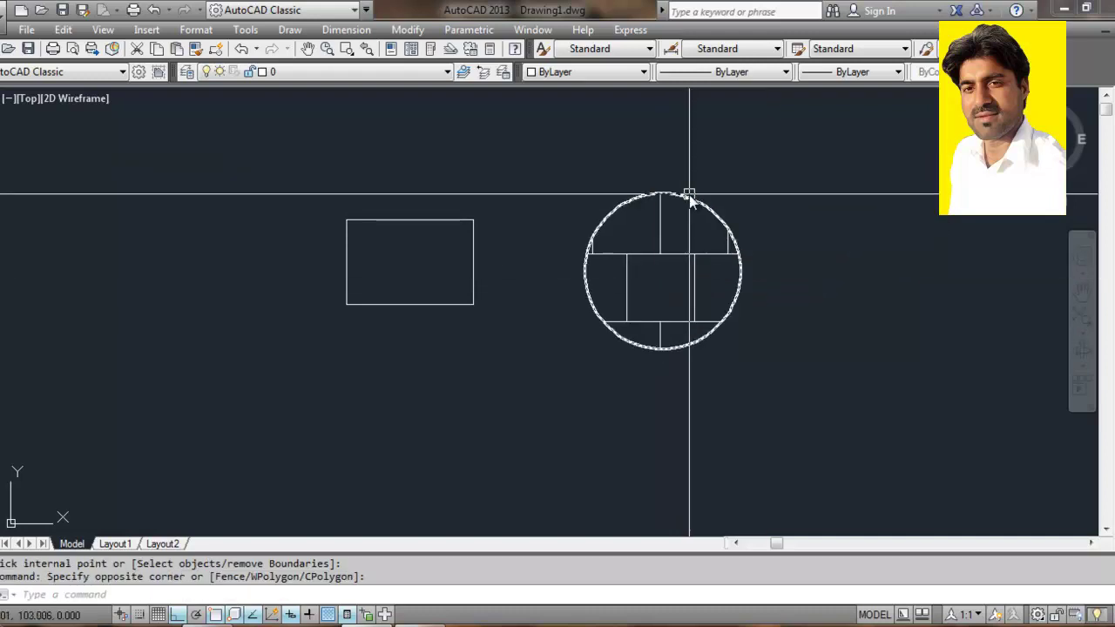
pyautogui.rightClick(689, 194)
pyautogui.click(736, 209)
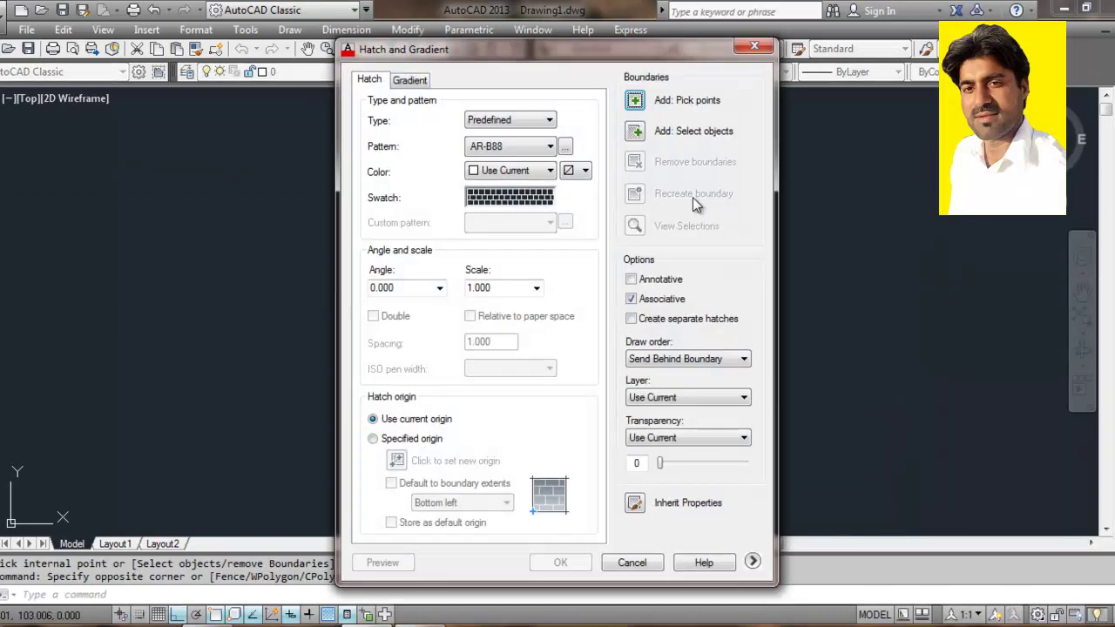
pyautogui.click(534, 290)
pyautogui.click(518, 304)
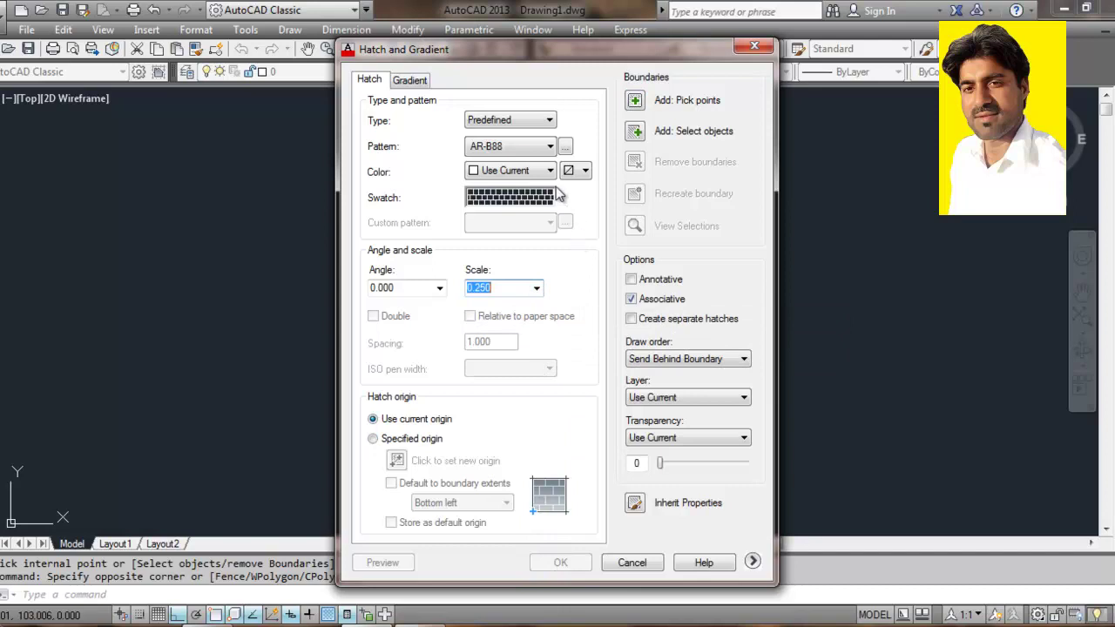
pyautogui.click(636, 137)
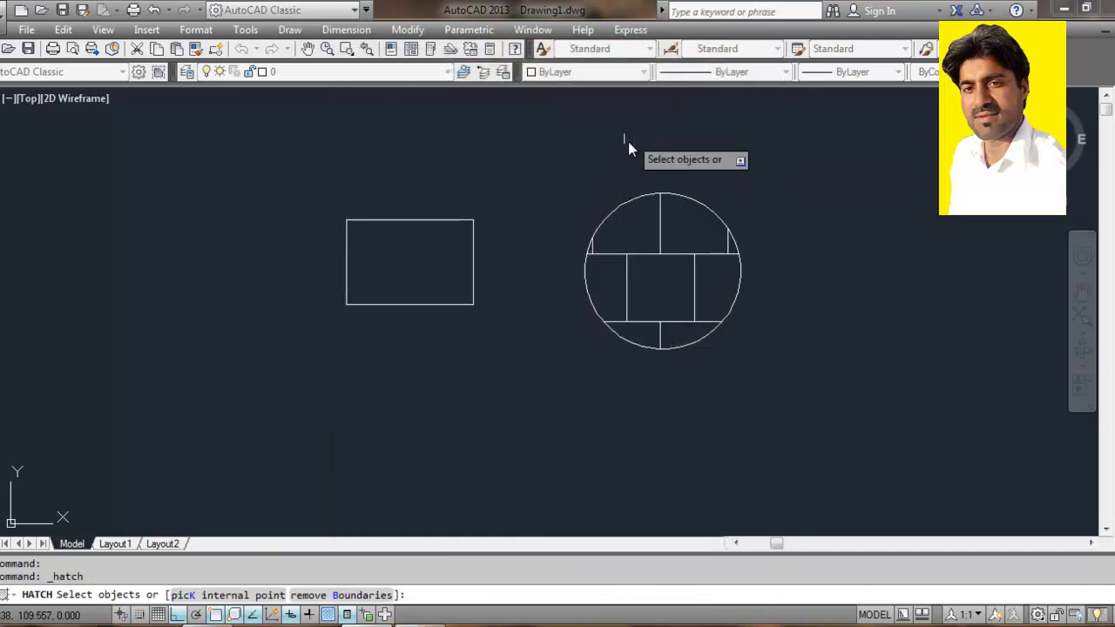
pyautogui.click(612, 211)
pyautogui.rightClick(610, 212)
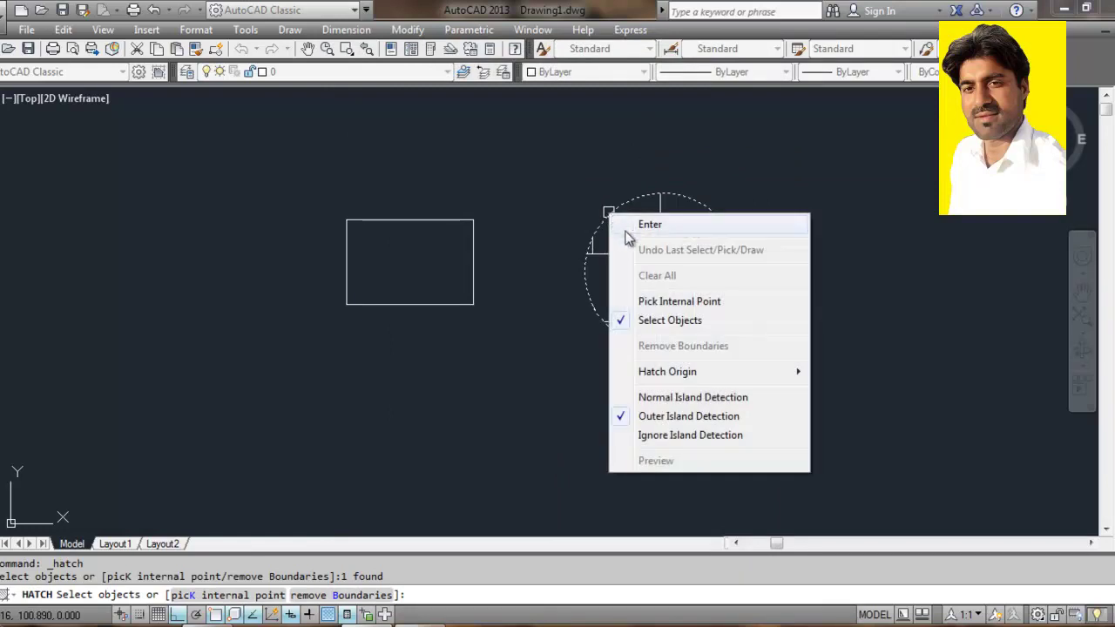
pyautogui.click(626, 230)
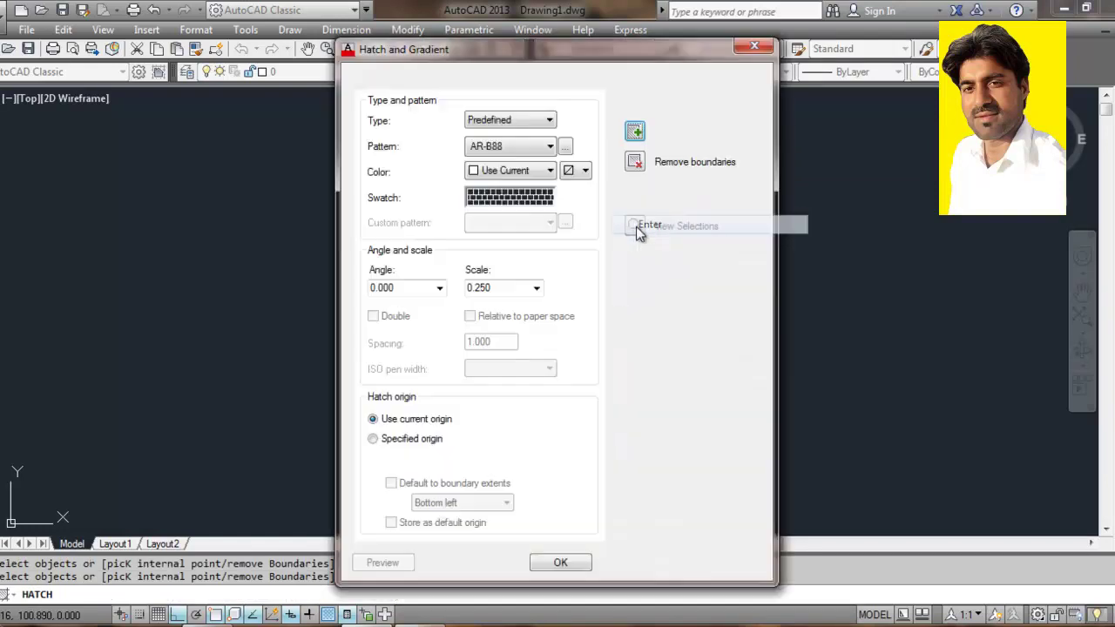
pyautogui.click(560, 562)
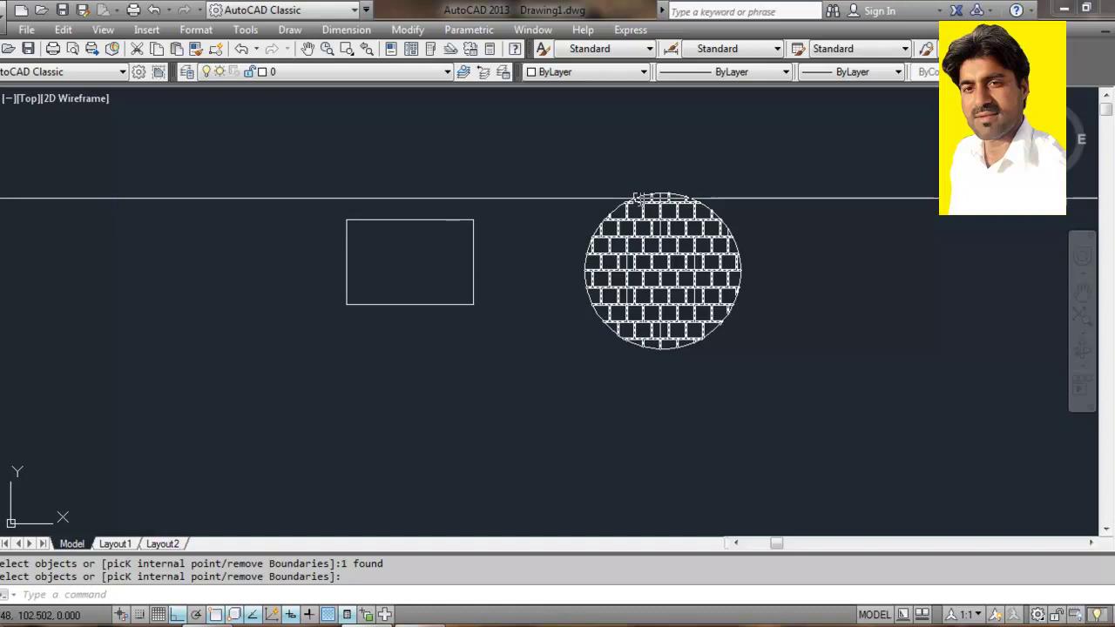
# Join the rectangle's four edge lines into one closed polyline with the J command
pyautogui.click(448, 219)
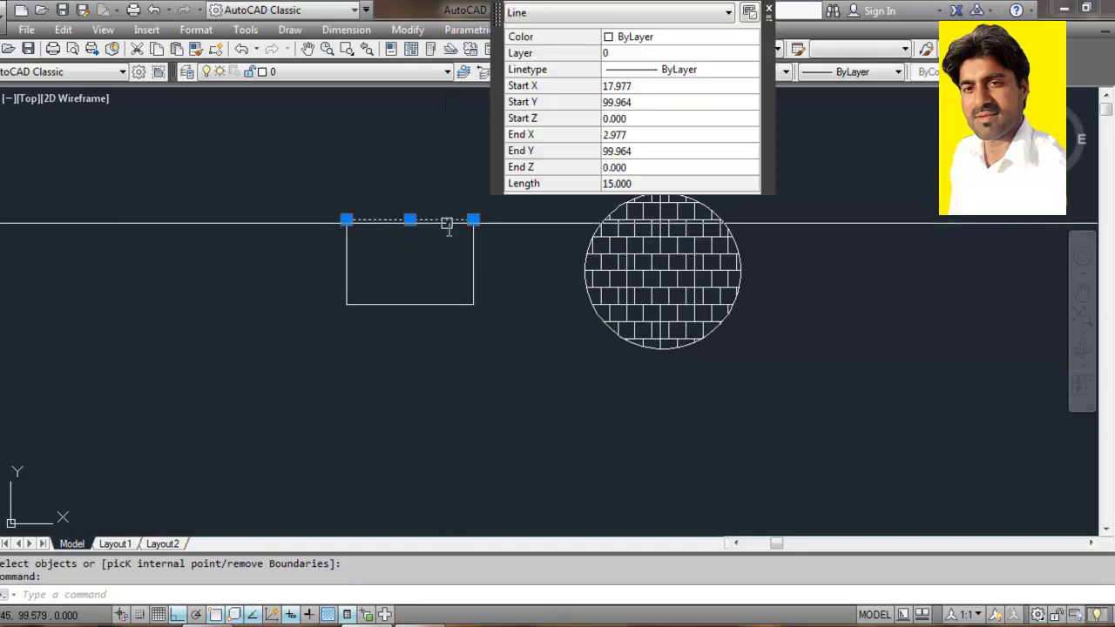
pyautogui.click(472, 265)
pyautogui.click(420, 304)
pyautogui.click(345, 262)
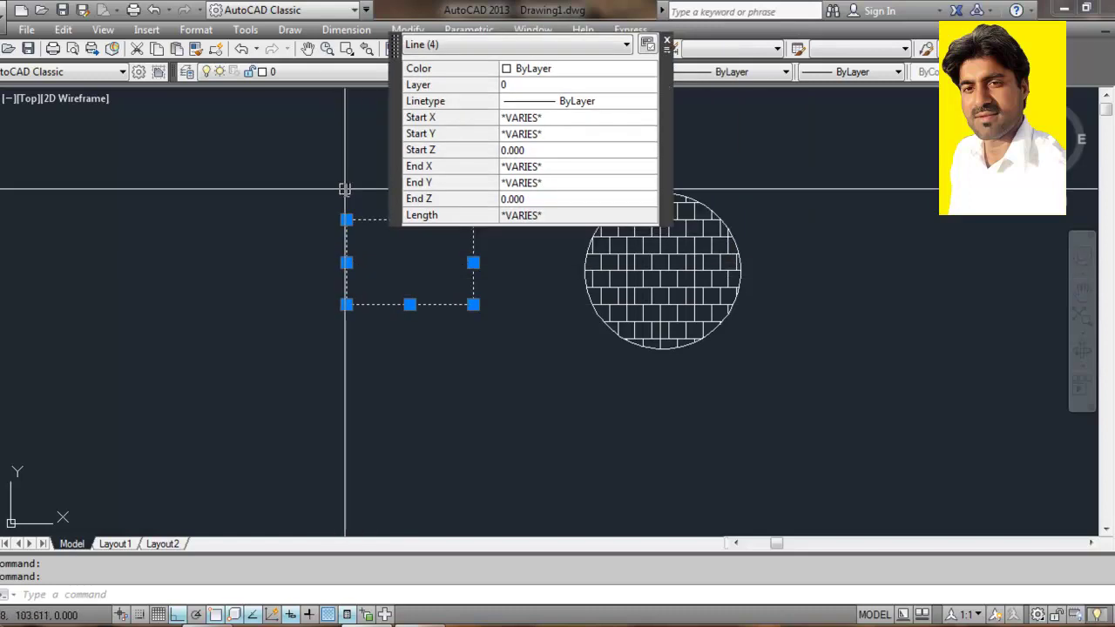
pyautogui.write('J')
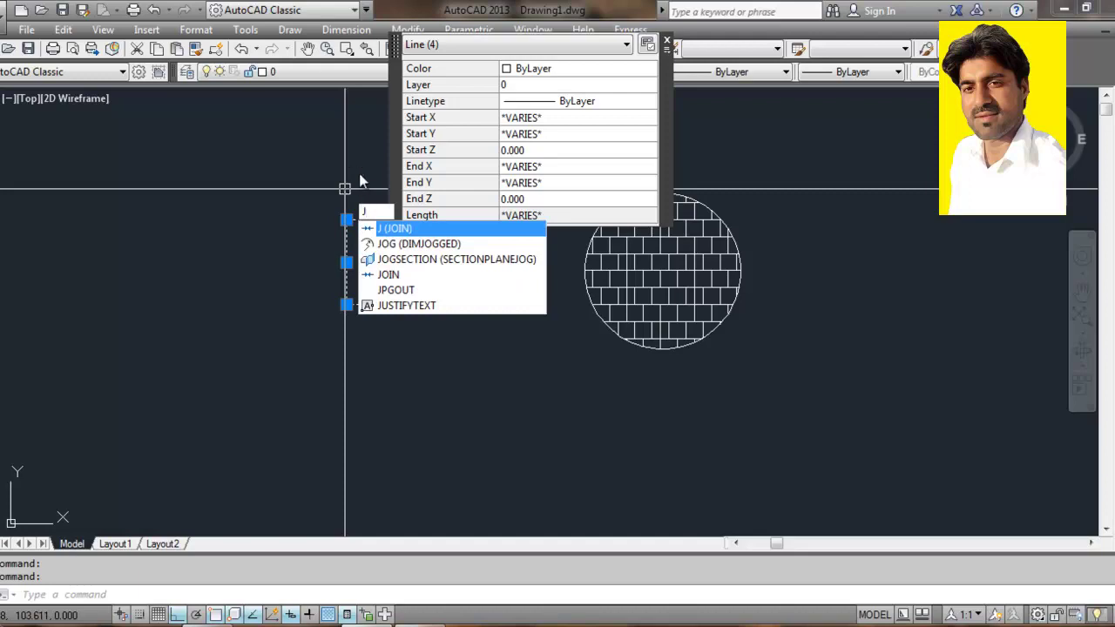
pyautogui.click(385, 228)
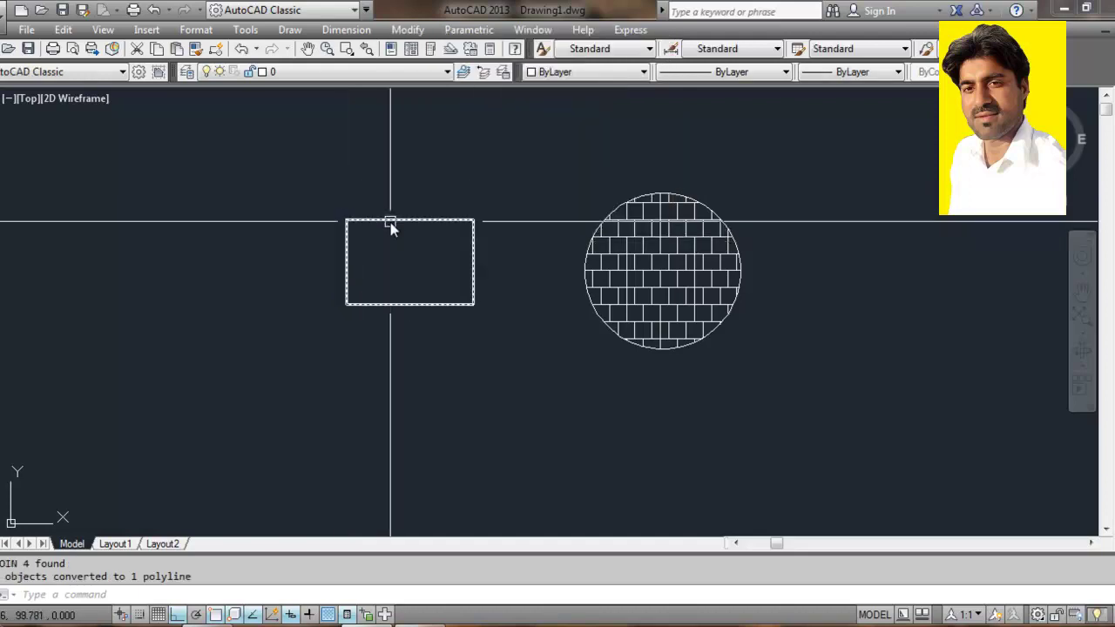
pyautogui.click(392, 217)
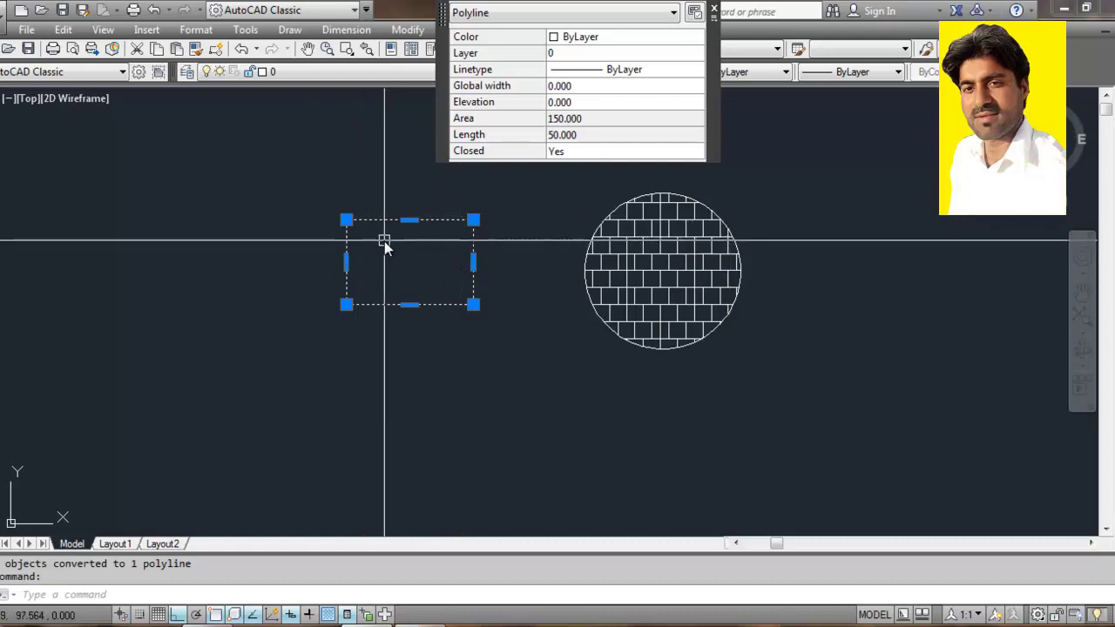
# Reselect the rectangle to confirm it is a single polyline with area 150 and length 50
pyautogui.press('Escape')
pyautogui.press('Escape')
pyautogui.click(391, 220)
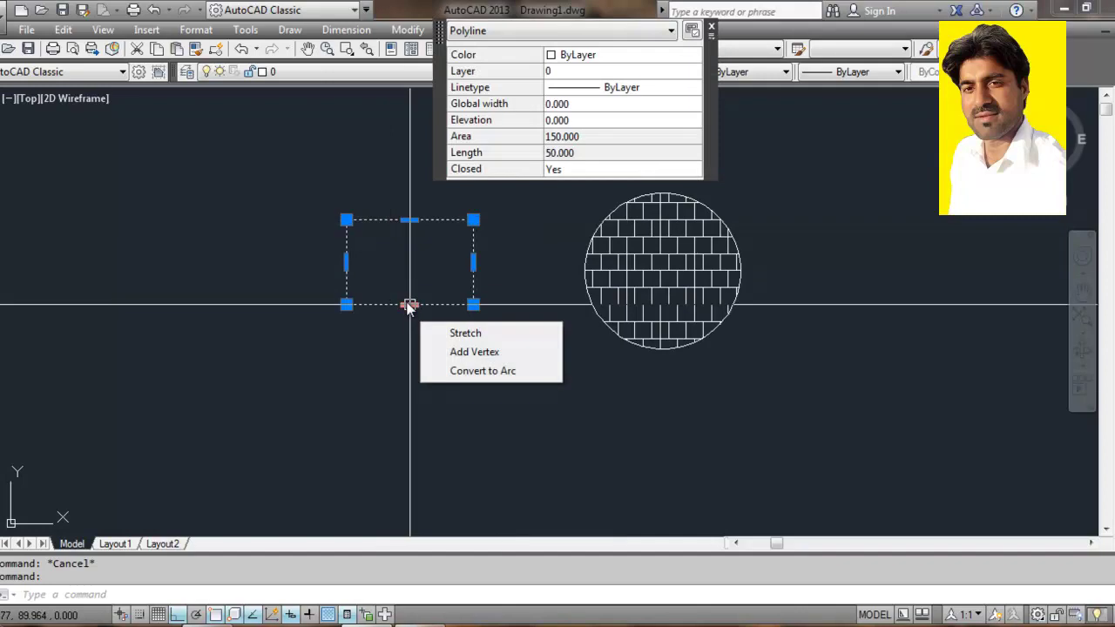
pyautogui.click(66, 594)
pyautogui.write('H')
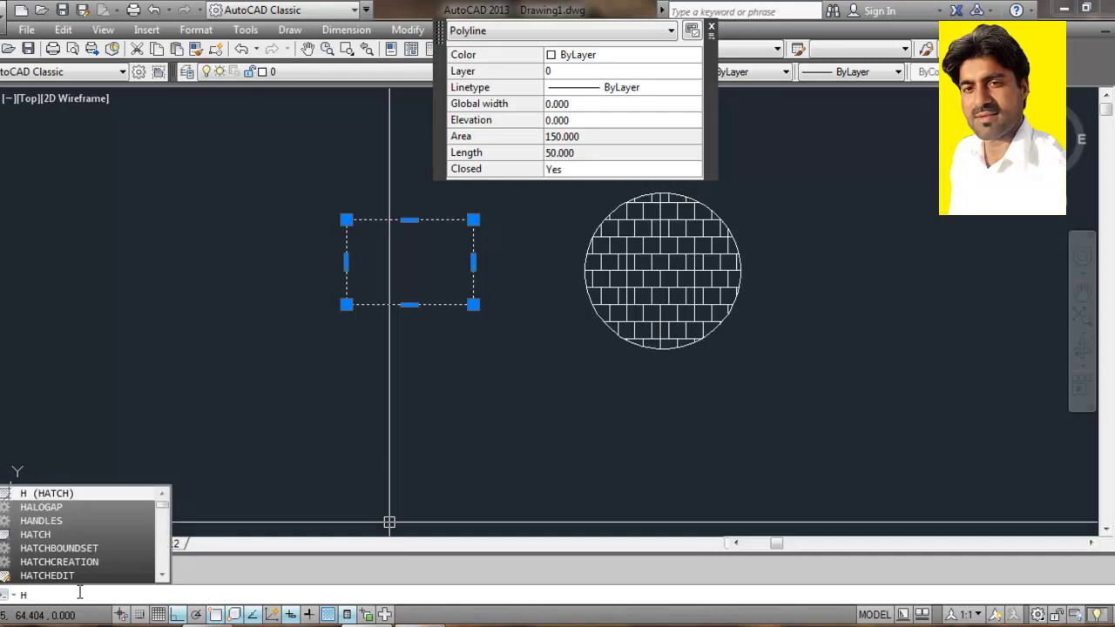
# Start HATCH and switch the pattern to STARS after browsing the ANSI, ISO and Other Predefined tabs
pyautogui.click(72, 493)
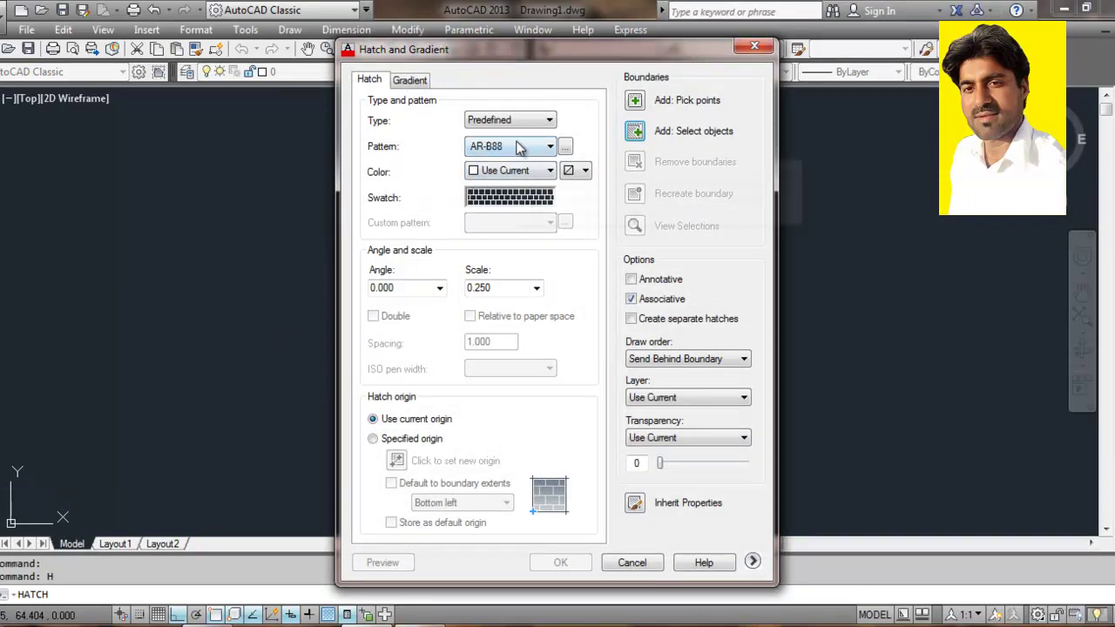
pyautogui.click(565, 146)
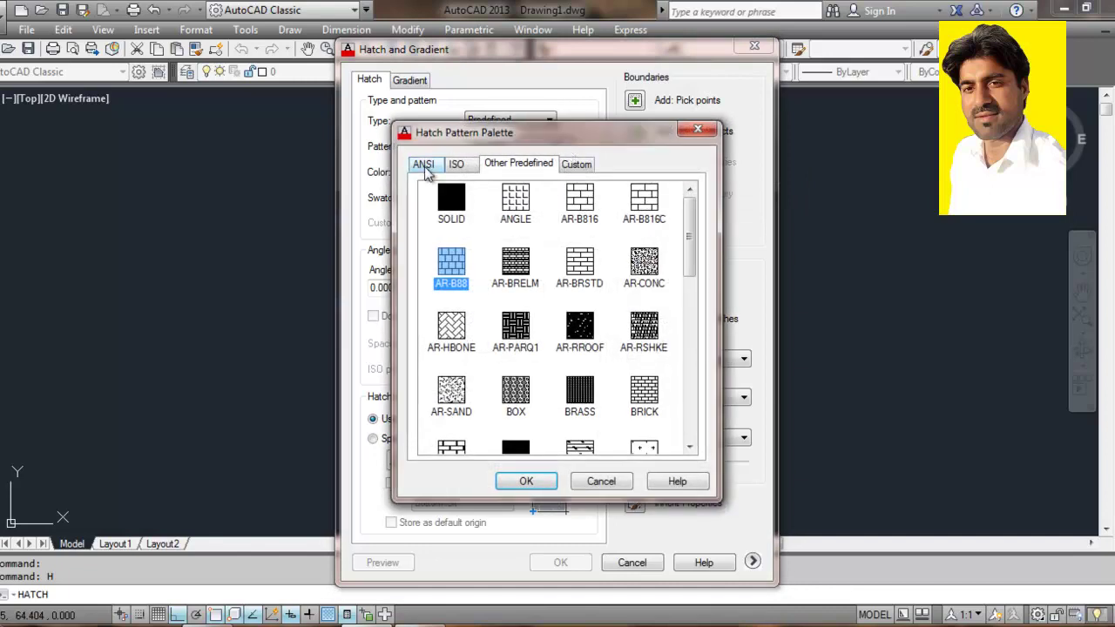
pyautogui.click(424, 166)
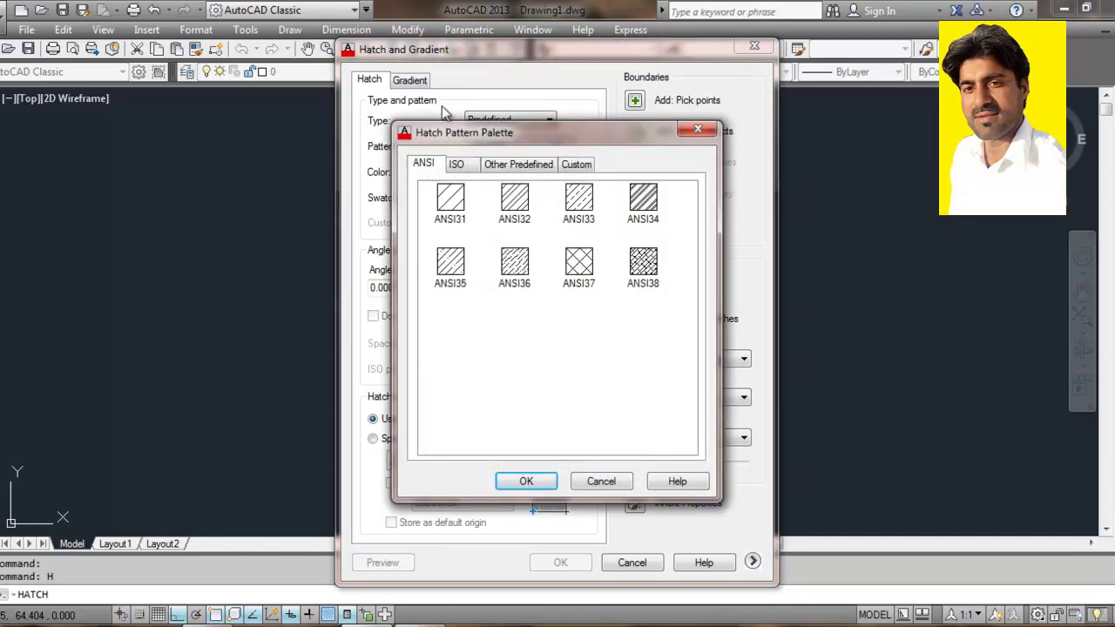
pyautogui.click(459, 165)
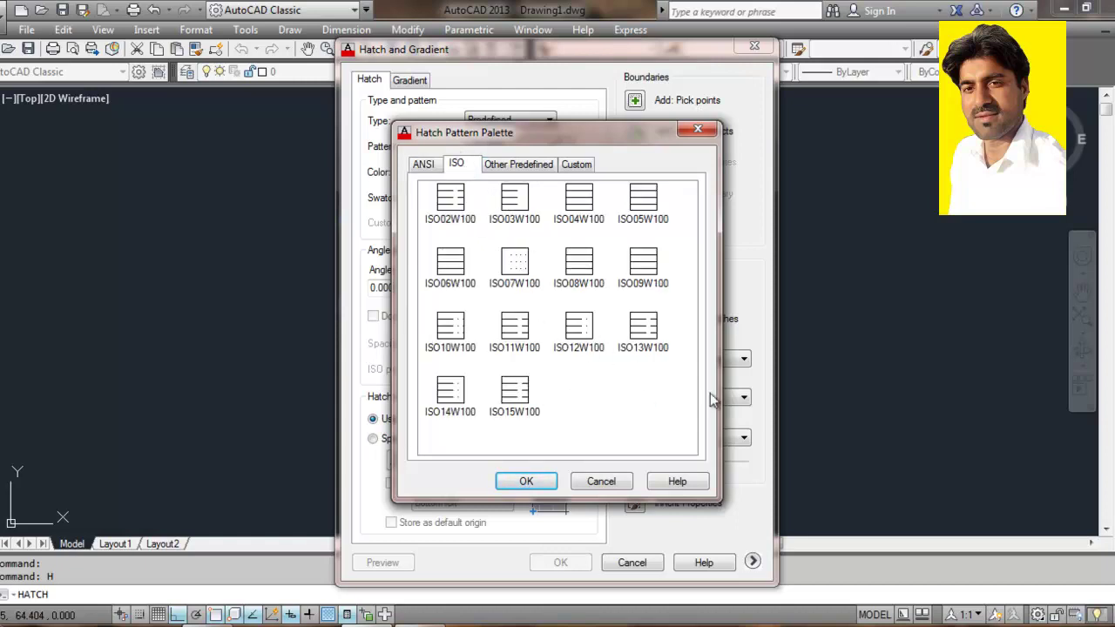
pyautogui.click(511, 164)
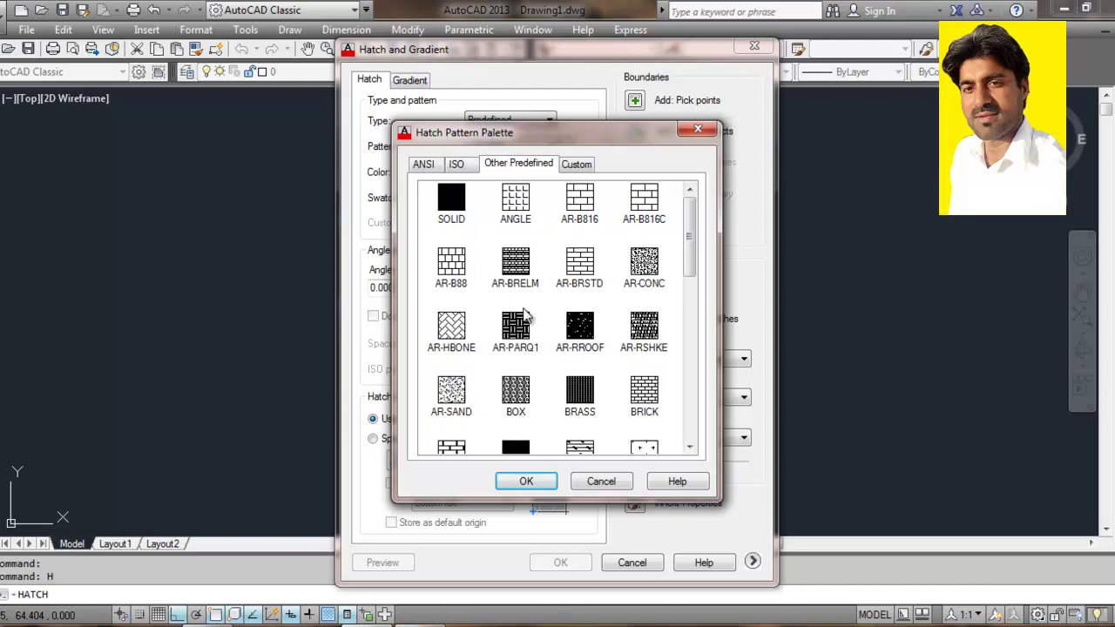
pyautogui.click(692, 428)
pyautogui.click(695, 427)
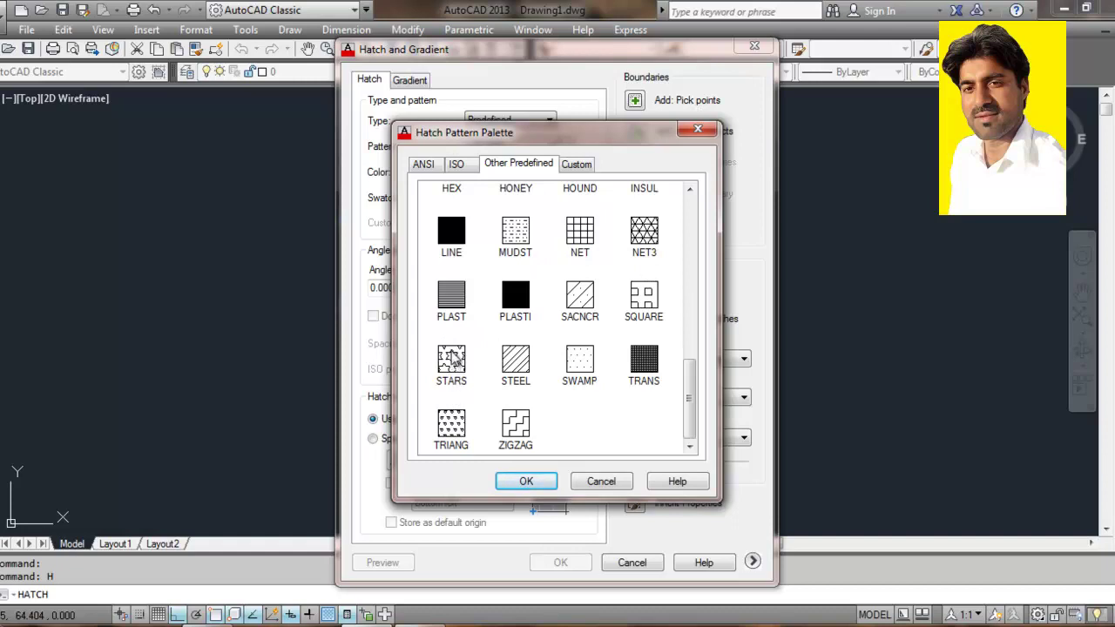
pyautogui.click(452, 361)
pyautogui.click(523, 480)
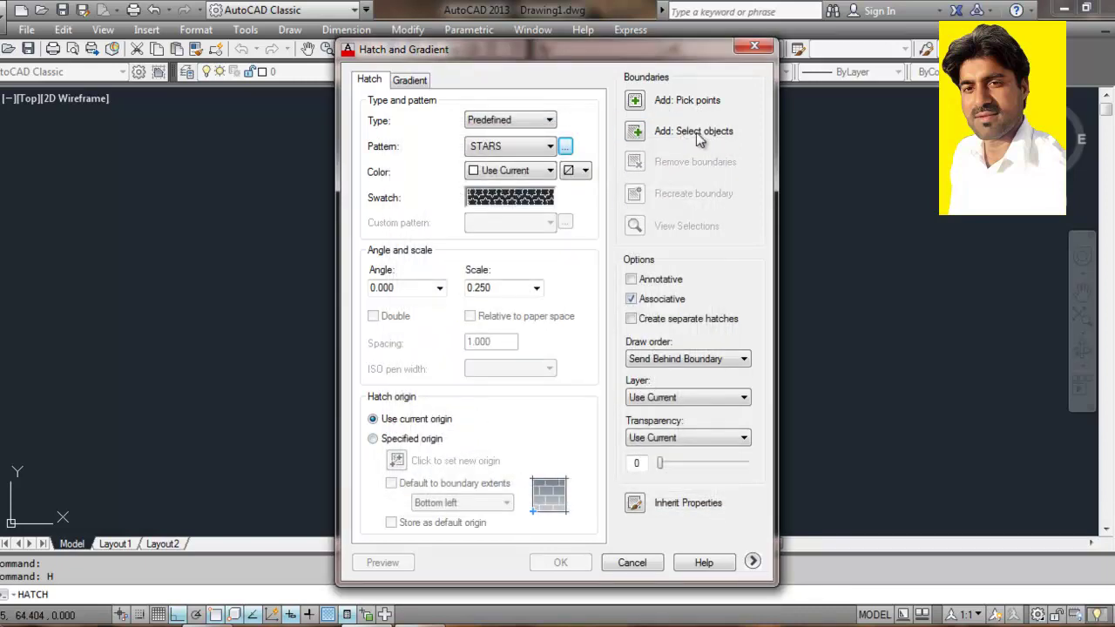
pyautogui.click(634, 131)
# Fill the rectangle with the STARS hatch at scale 0.250, which renders as solid white
pyautogui.click(429, 220)
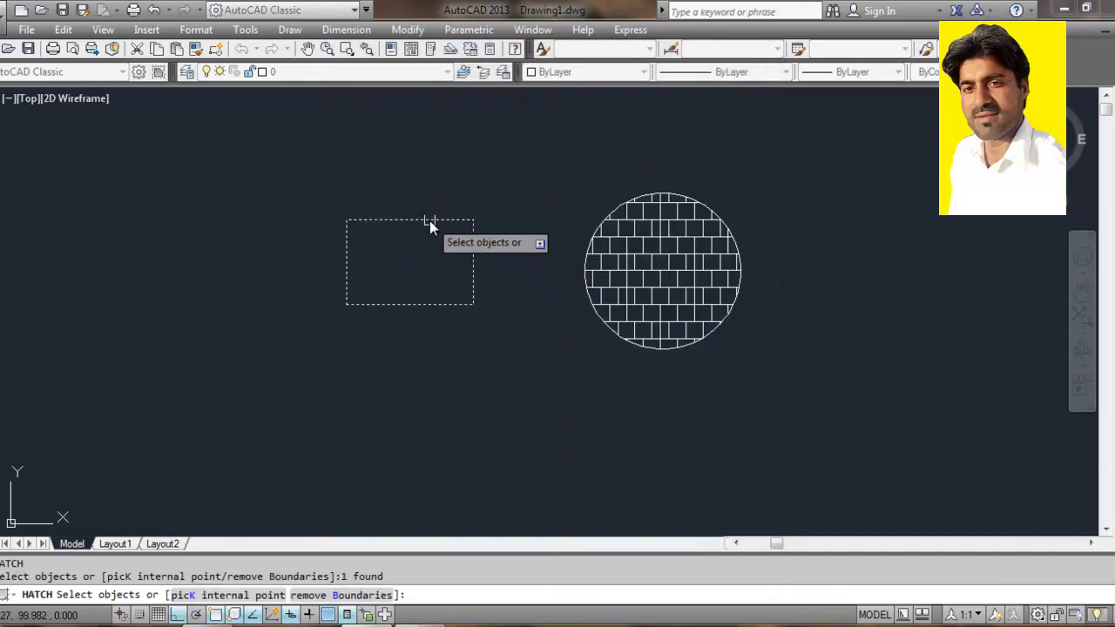
pyautogui.rightClick(429, 221)
pyautogui.click(440, 236)
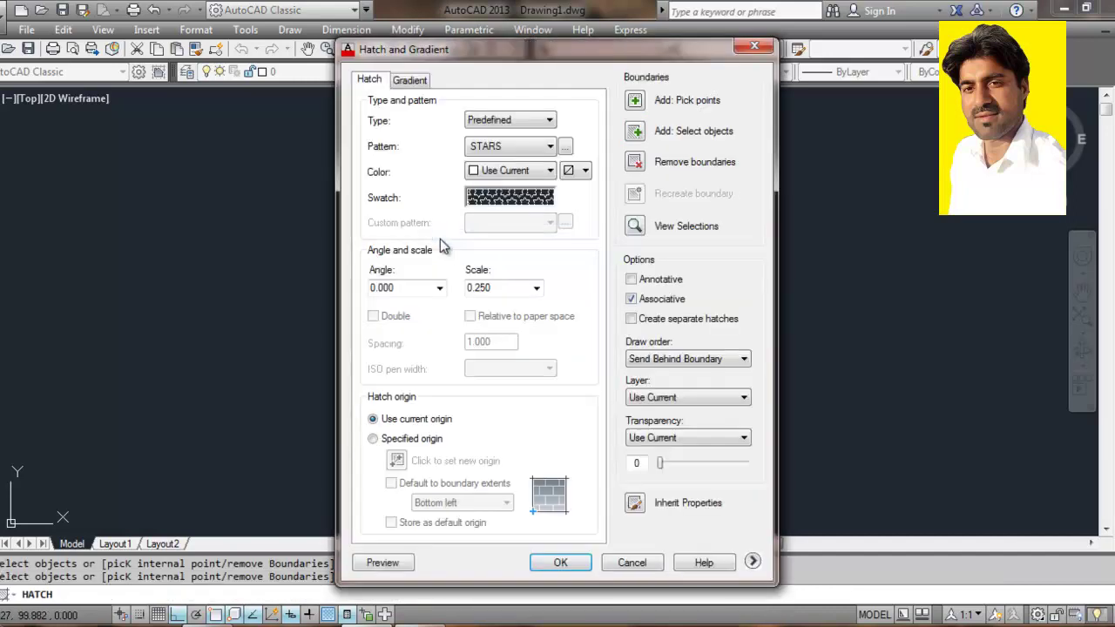
pyautogui.click(560, 564)
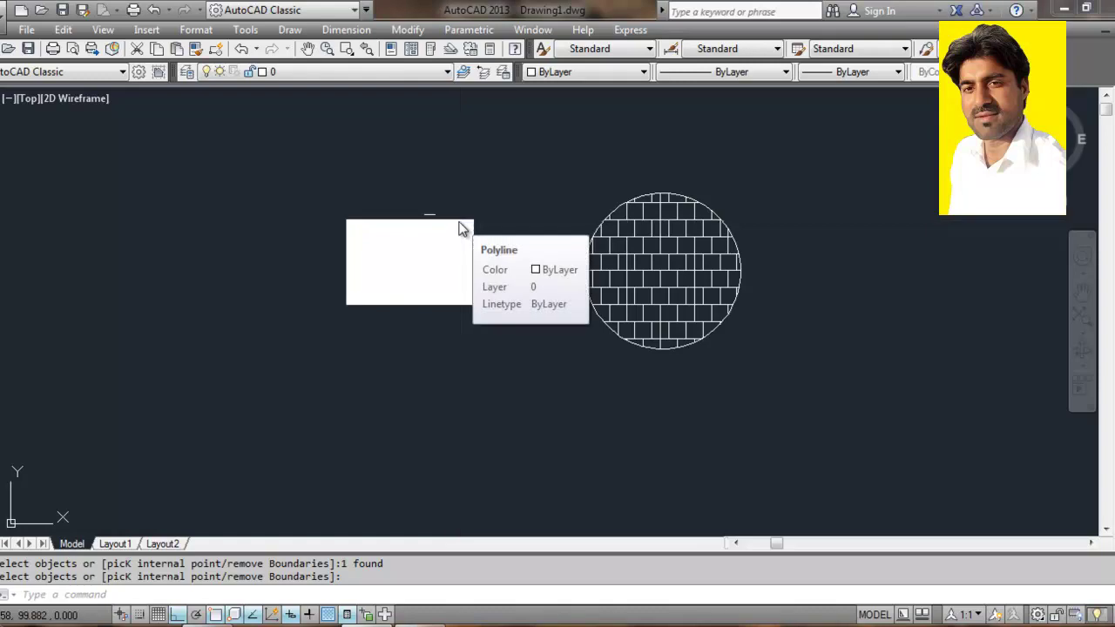
pyautogui.press('Return')
pyautogui.click(459, 220)
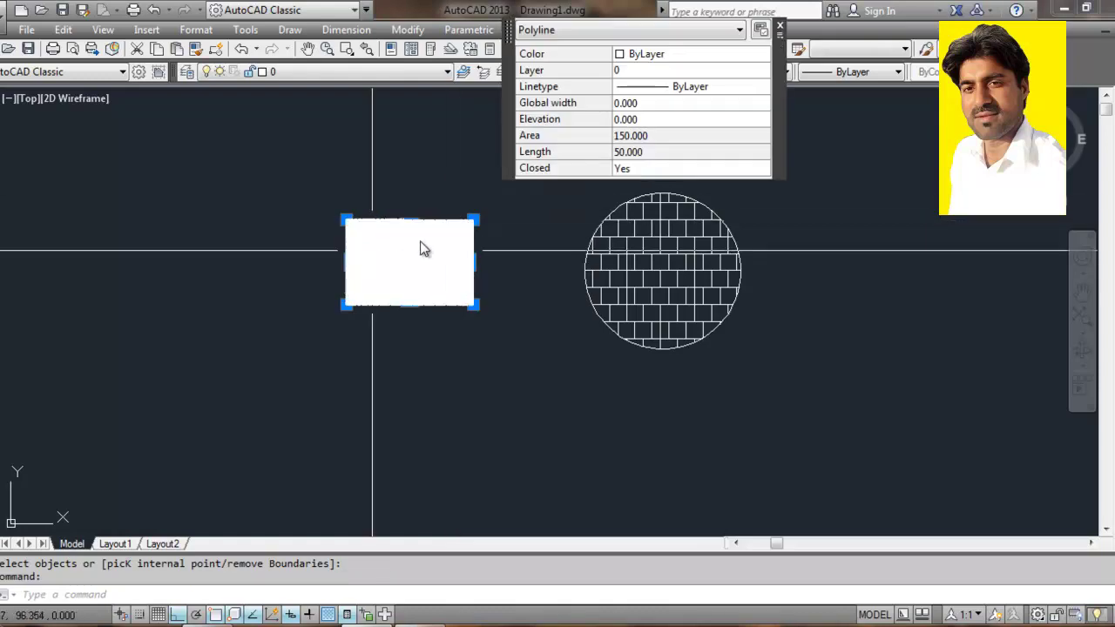
# Repeat HATCH from the rectangle's right-click menu and raise the STARS scale to 1.000
pyautogui.rightClick(675, 467)
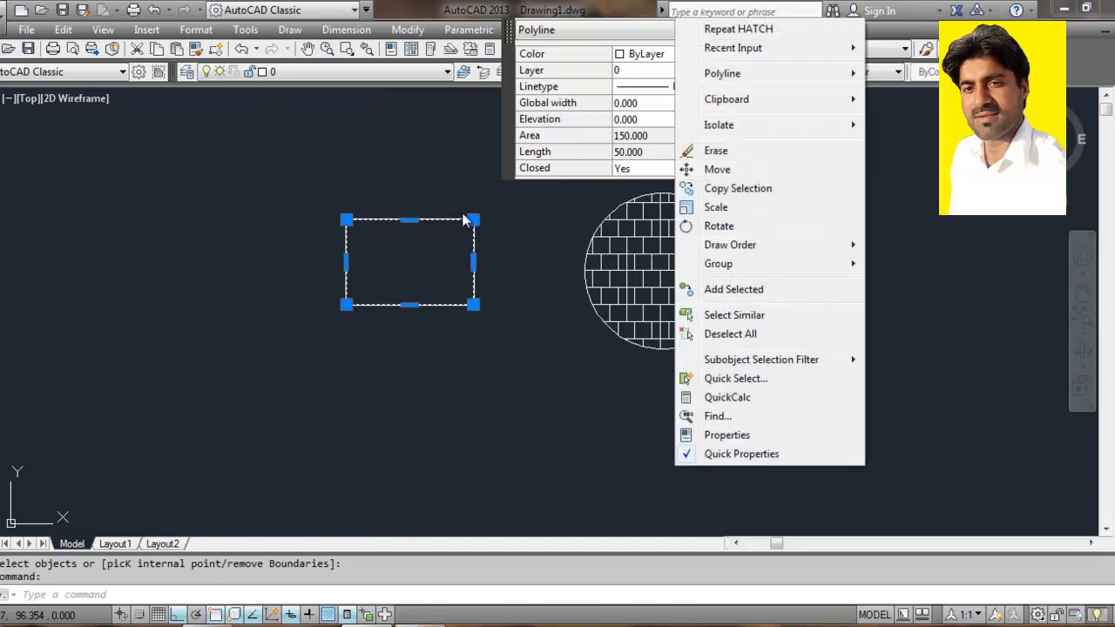
pyautogui.click(772, 29)
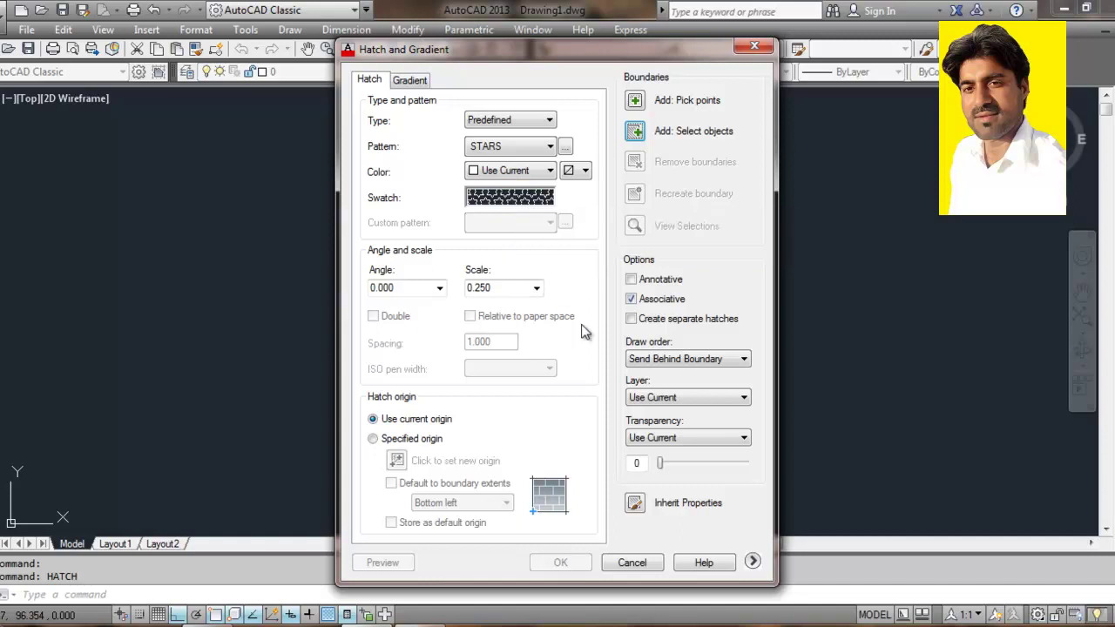
pyautogui.click(534, 289)
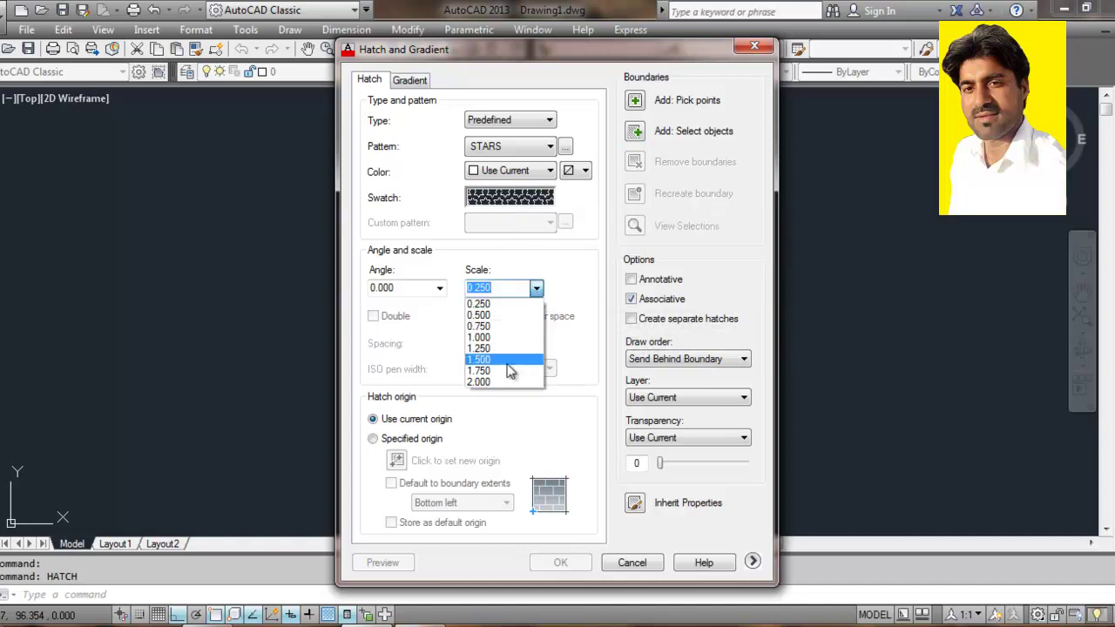
pyautogui.click(510, 337)
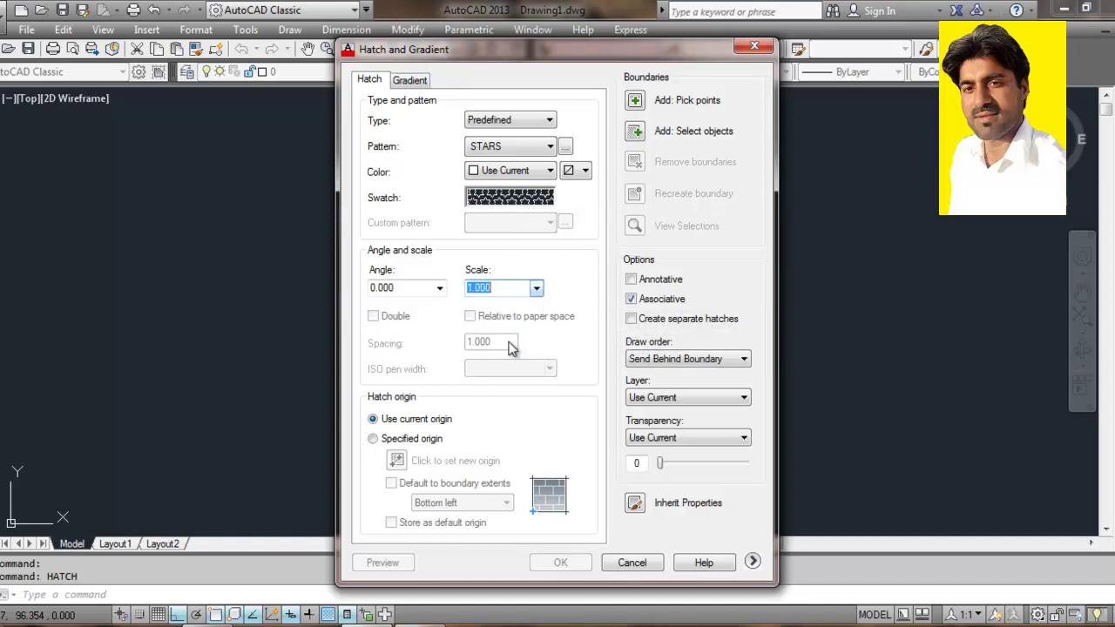
pyautogui.click(654, 130)
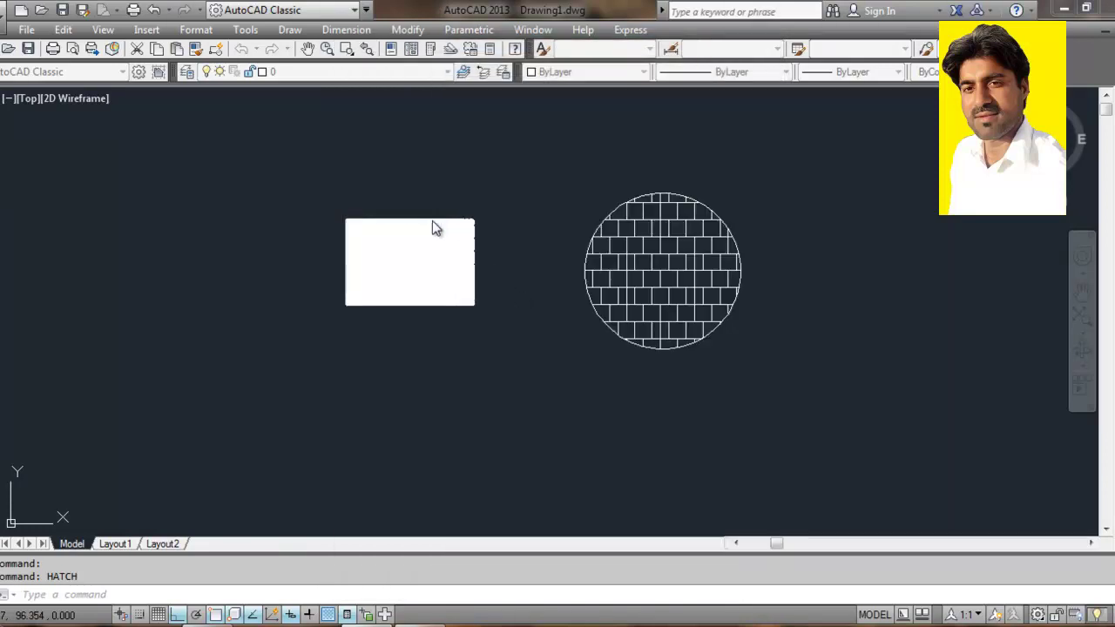
# Select the rectangle's edges as the boundary and apply the STARS hatch at scale 1.000
pyautogui.click(397, 220)
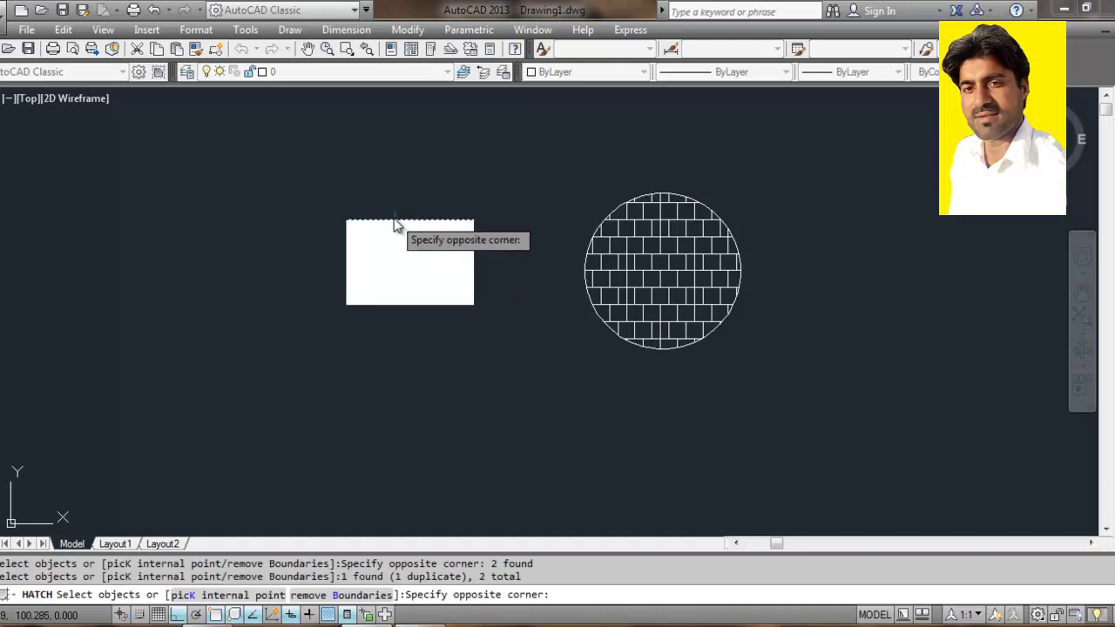
pyautogui.click(390, 224)
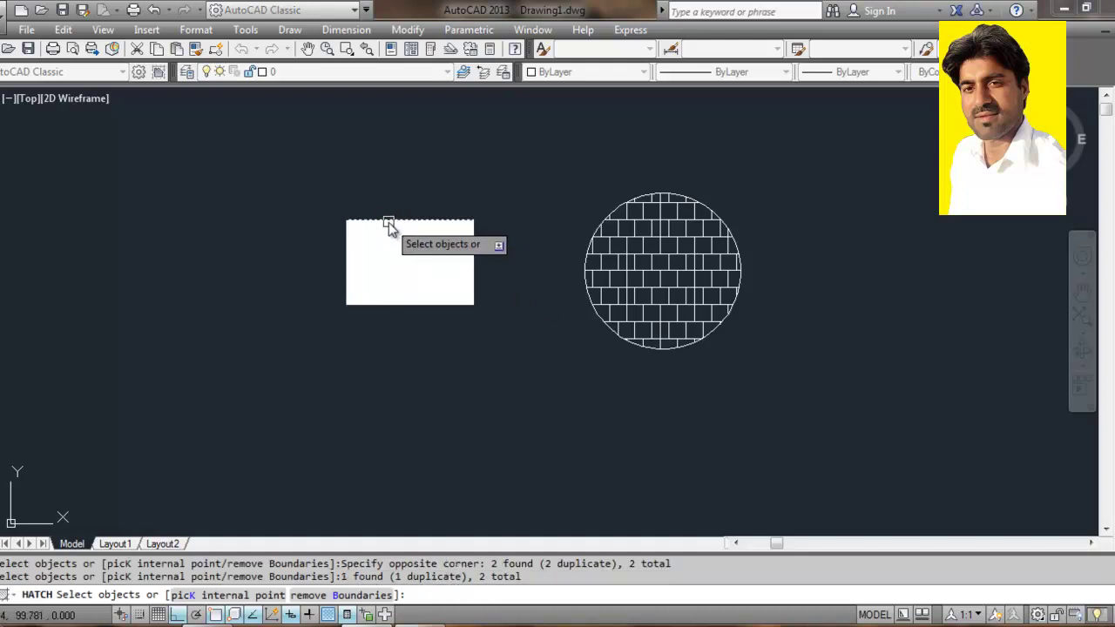
pyautogui.click(387, 221)
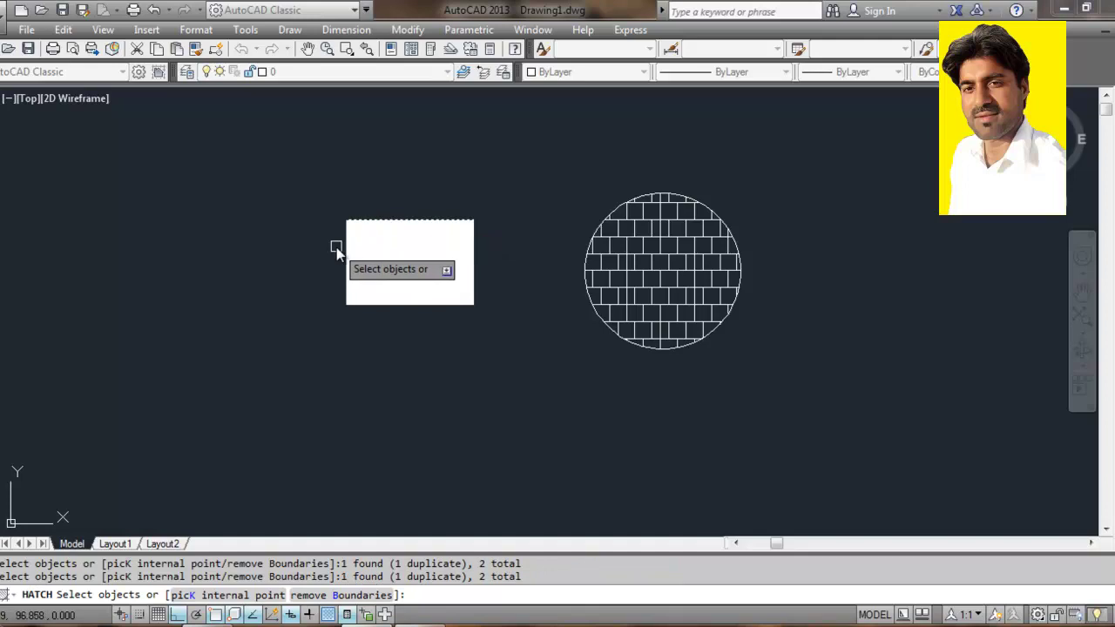
pyautogui.click(553, 315)
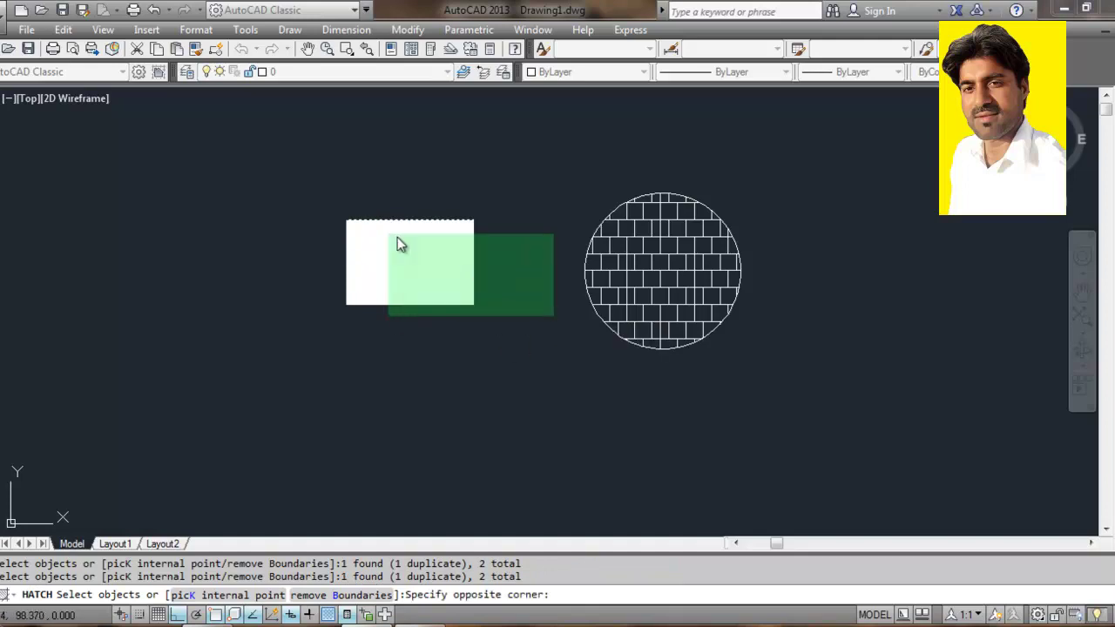
pyautogui.click(321, 204)
pyautogui.click(367, 221)
pyautogui.click(394, 223)
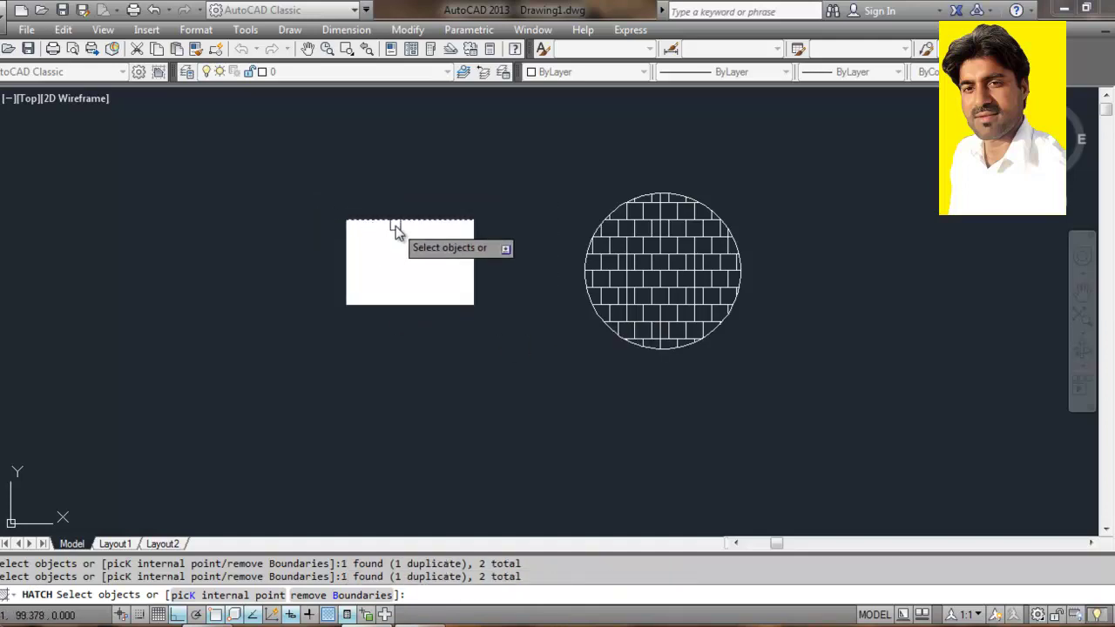
pyautogui.rightClick(395, 225)
pyautogui.click(424, 234)
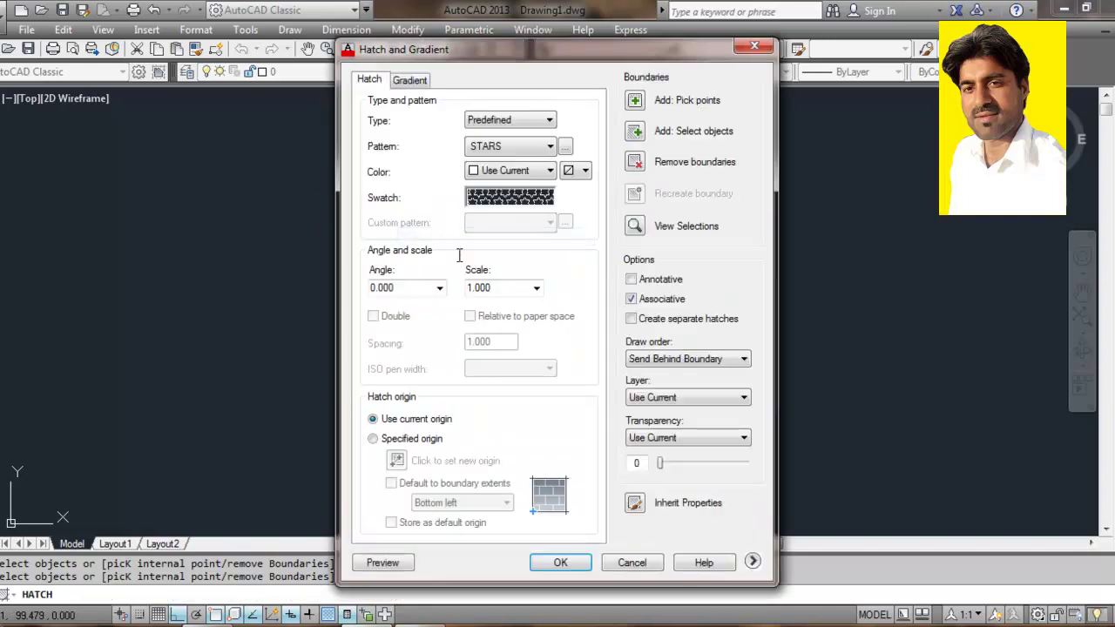
pyautogui.click(565, 561)
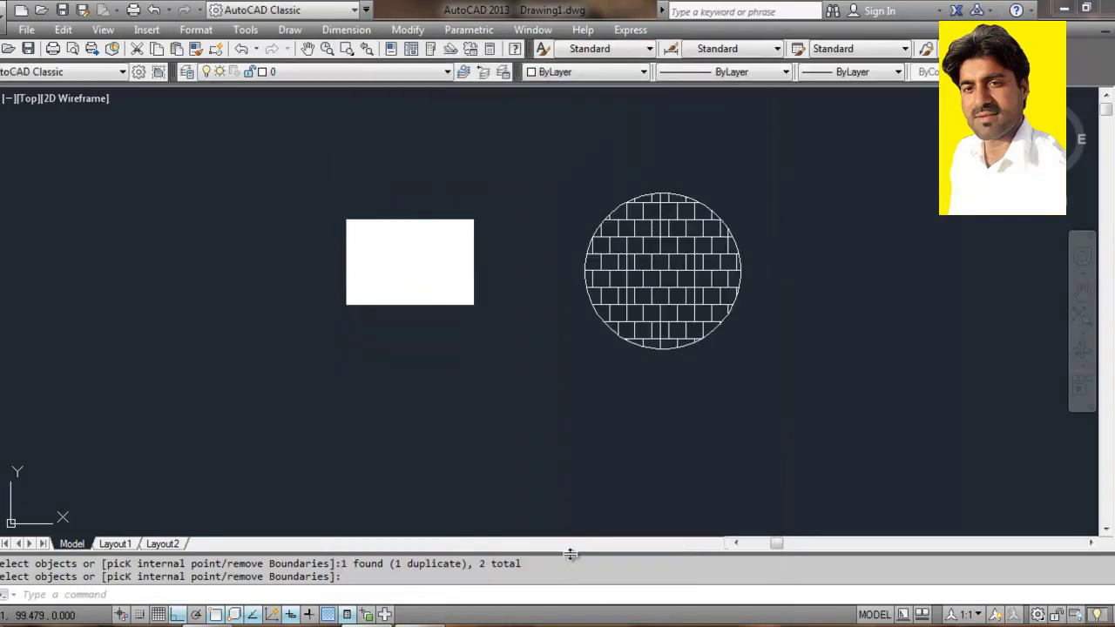
# Reselect the rectangle, repeat HATCH, and set the STARS scale to 1.500
pyautogui.click(436, 248)
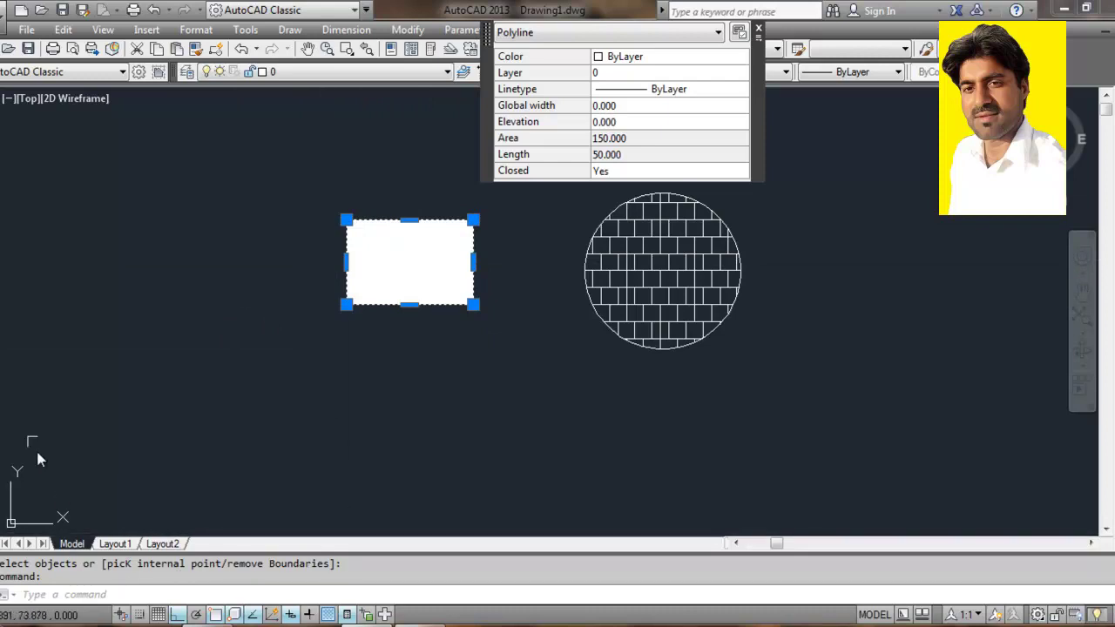
pyautogui.press('Return')
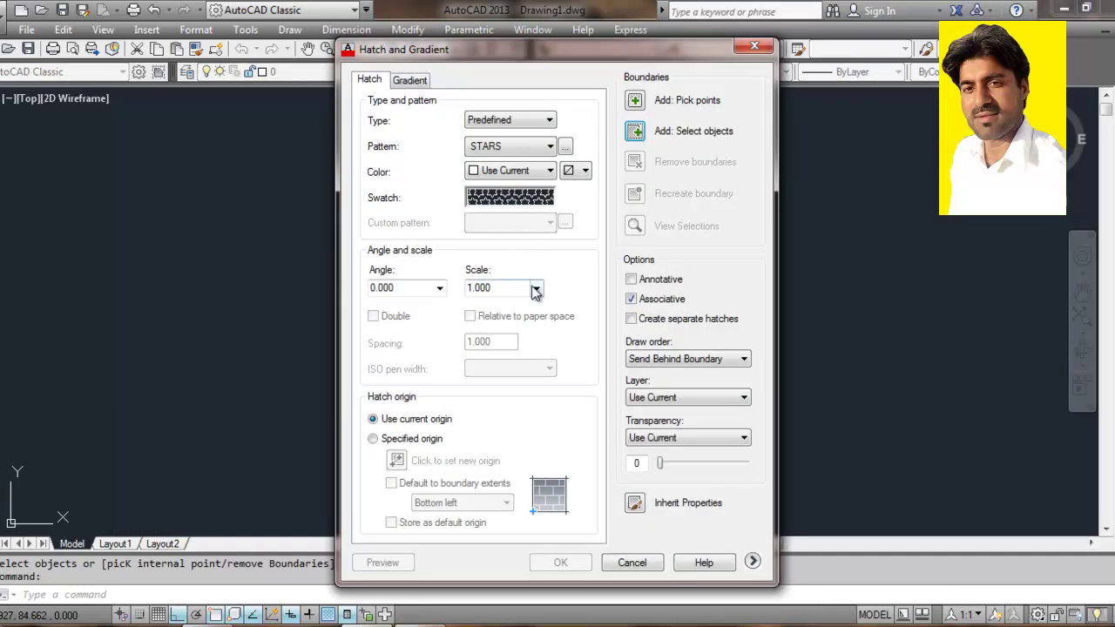
pyautogui.click(531, 290)
pyautogui.click(486, 361)
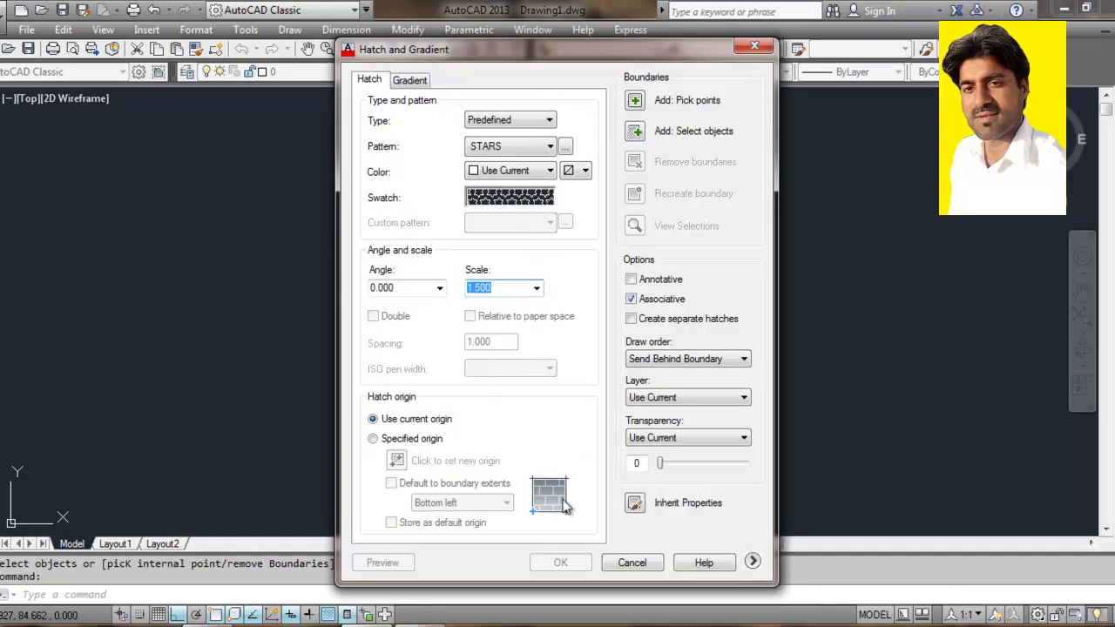
# Pick the rectangle as the boundary and apply the 1.500-scale STARS hatch
pyautogui.click(634, 131)
pyautogui.click(448, 302)
pyautogui.click(431, 220)
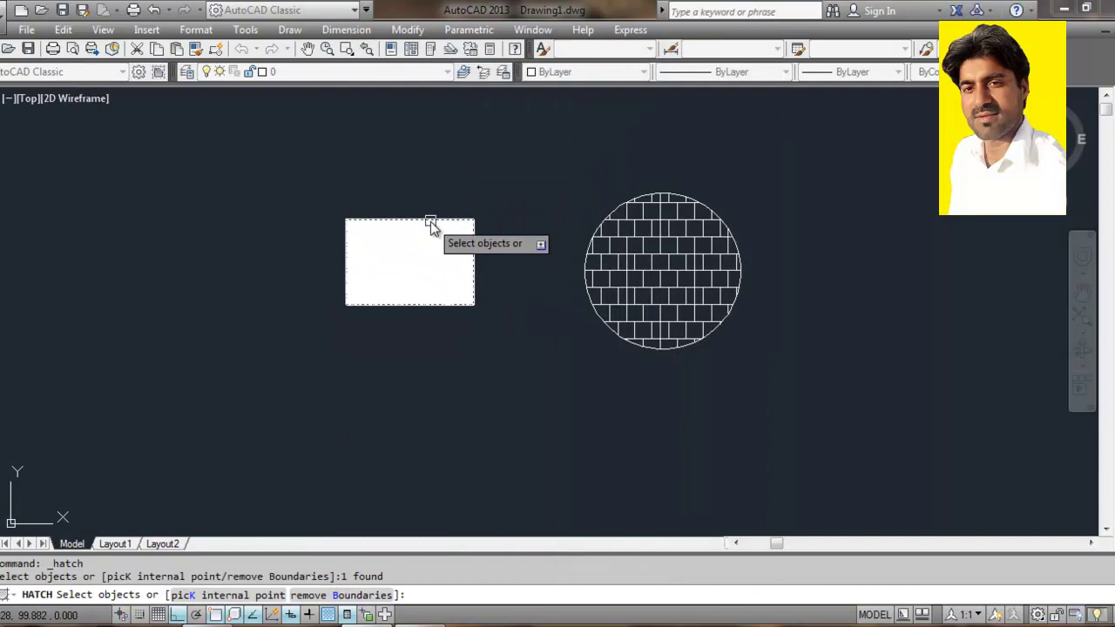
pyautogui.click(429, 226)
pyautogui.click(428, 226)
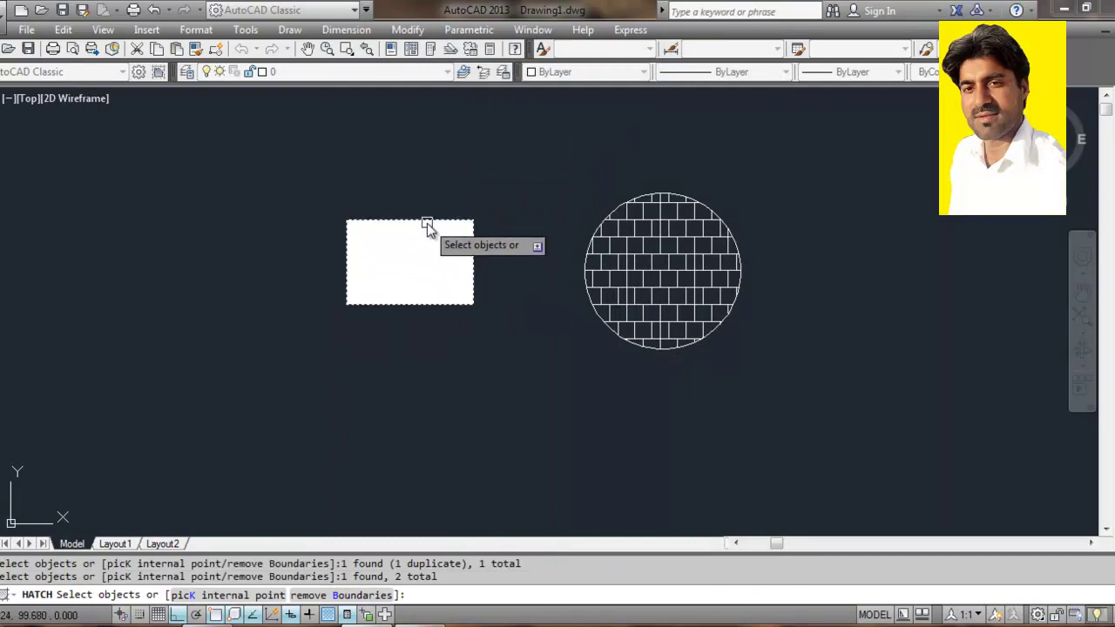
pyautogui.rightClick(428, 226)
pyautogui.click(447, 240)
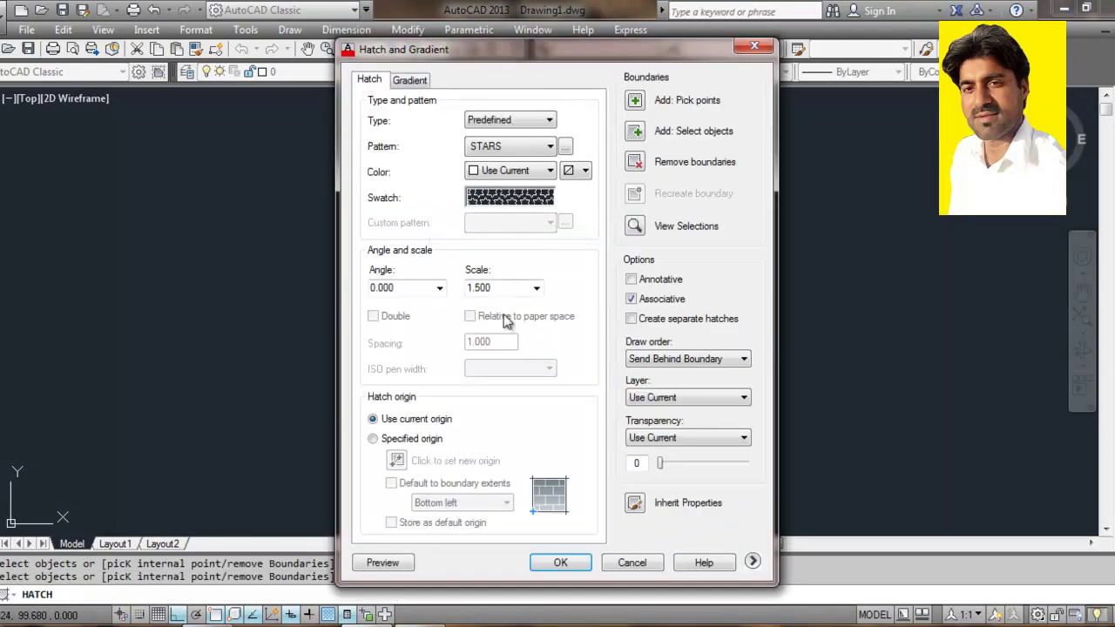
pyautogui.click(561, 564)
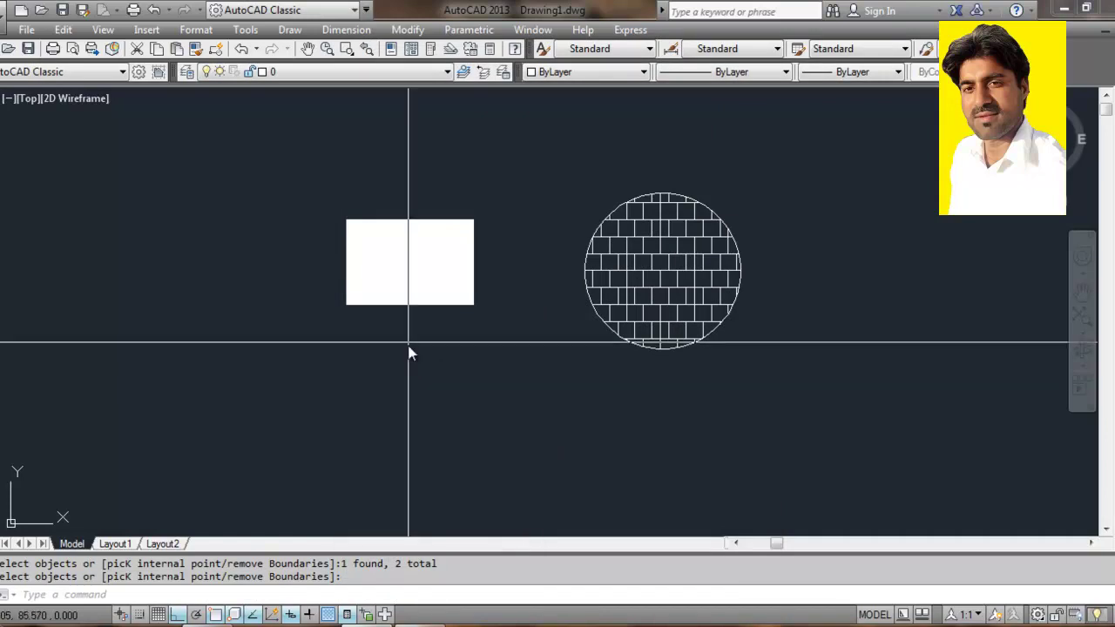
# End the hatch and select it to confirm STARS scale 1.500 with Associative Yes
pyautogui.press('Return')
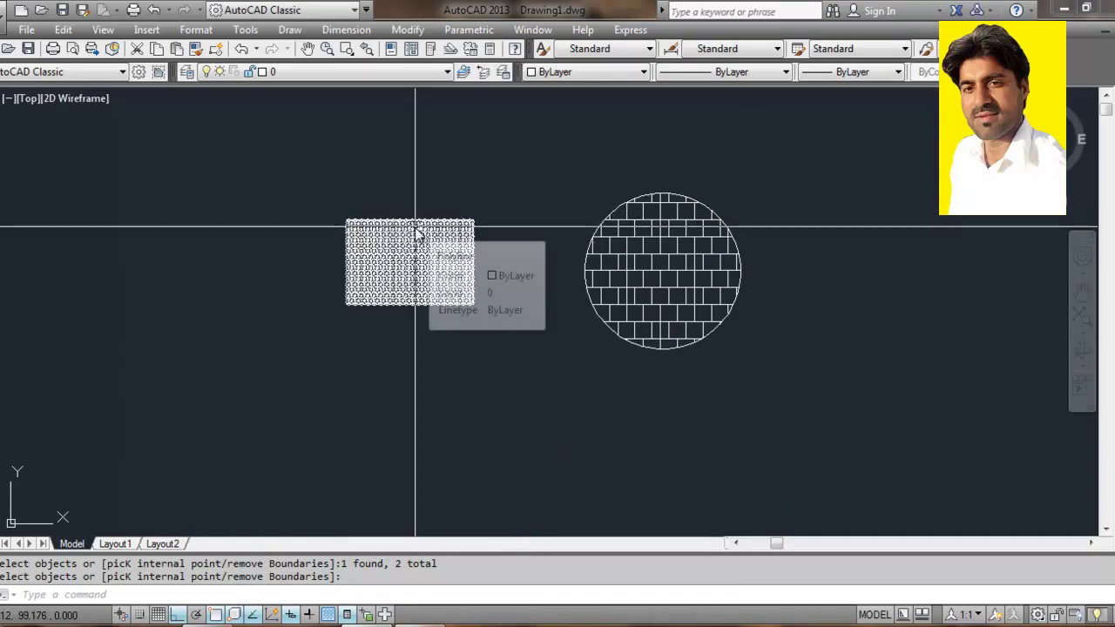
pyautogui.click(417, 233)
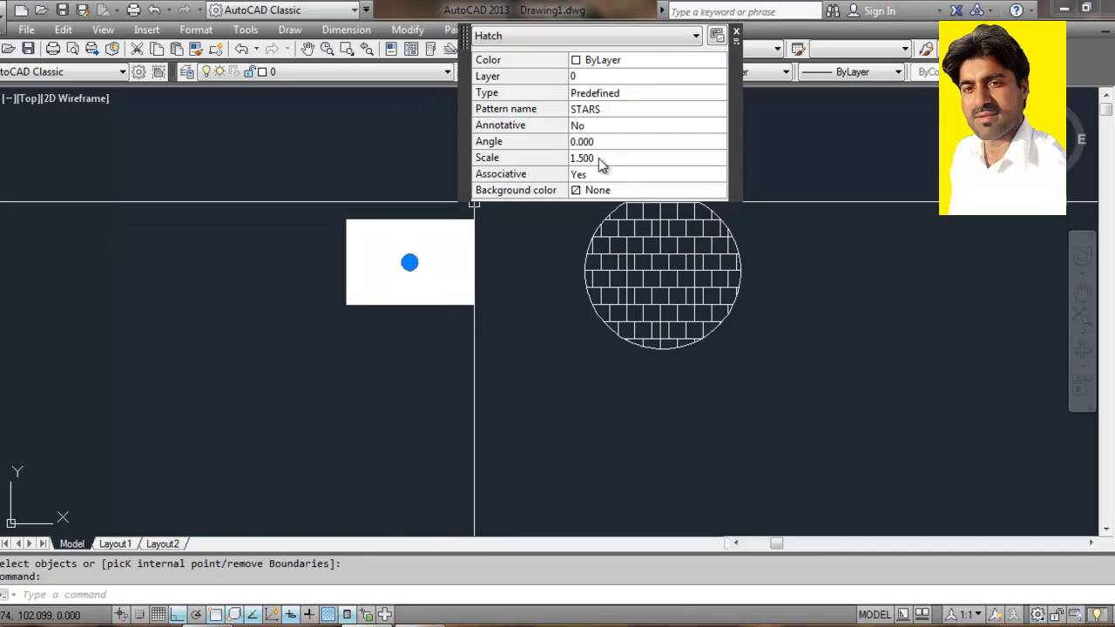
# Start a hatch with the AR-B88 brick pattern at scale 1.500 and pick a point inside the rectangle
pyautogui.click(374, 309)
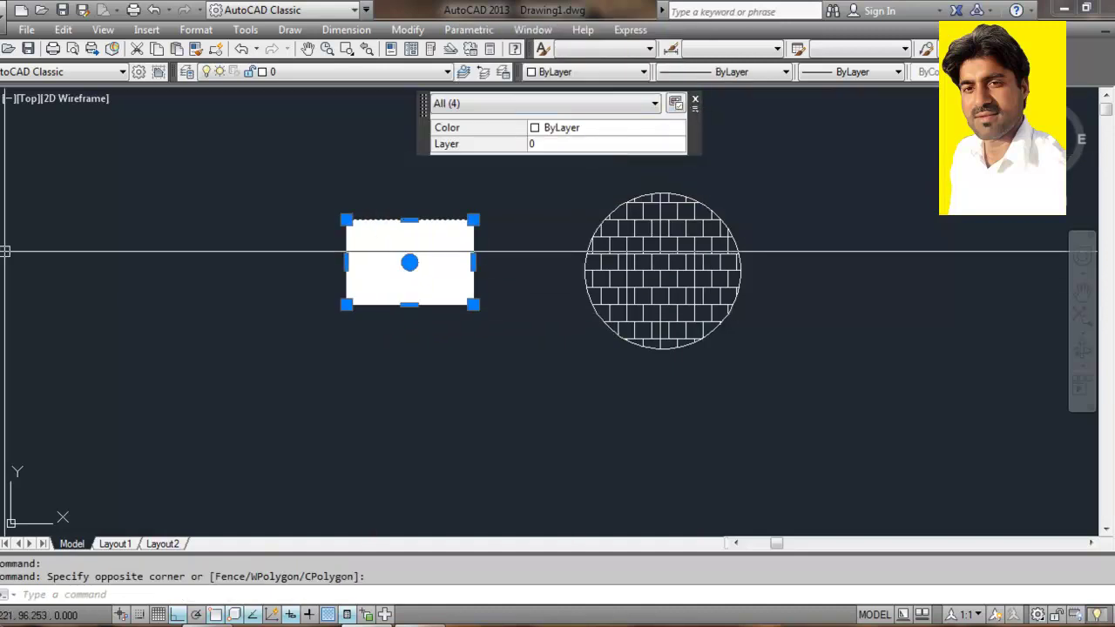
pyautogui.write('h')
pyautogui.press('Return')
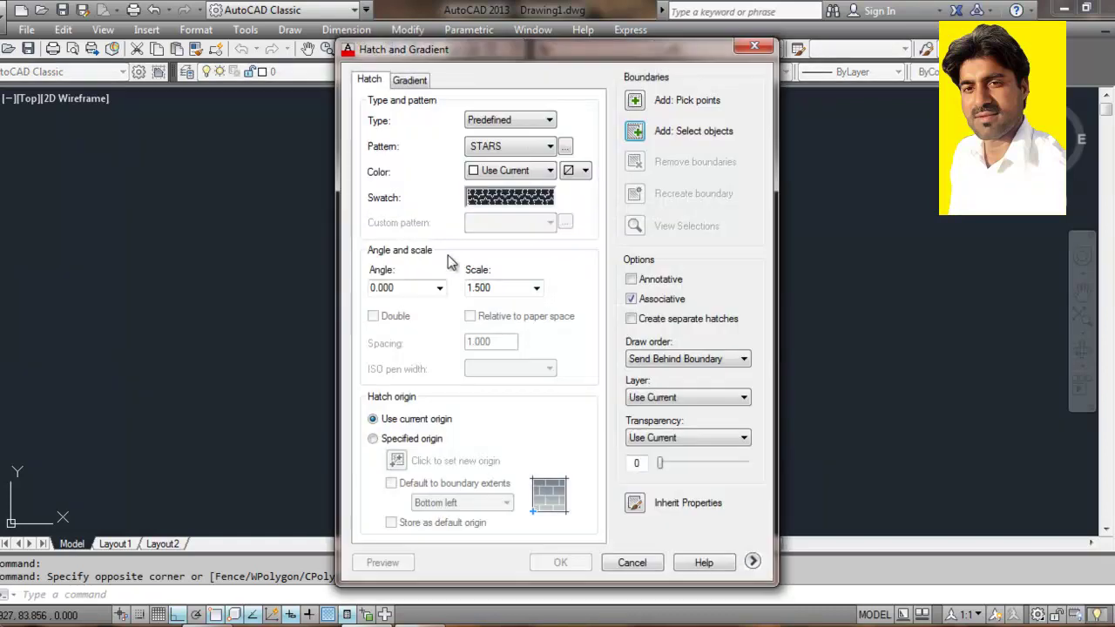
pyautogui.click(566, 147)
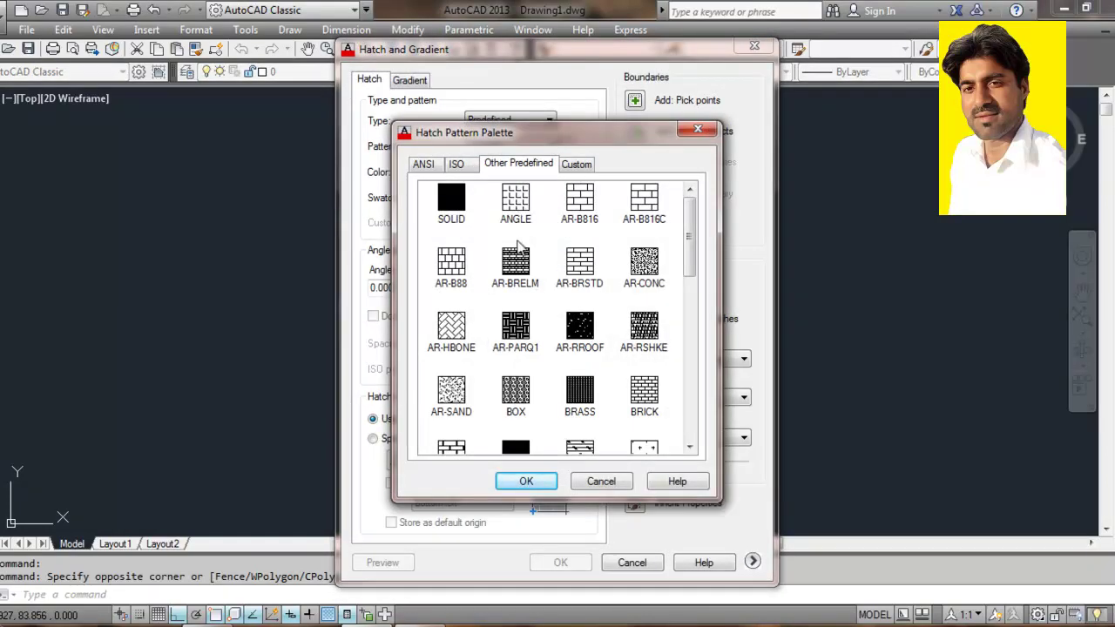
pyautogui.click(452, 276)
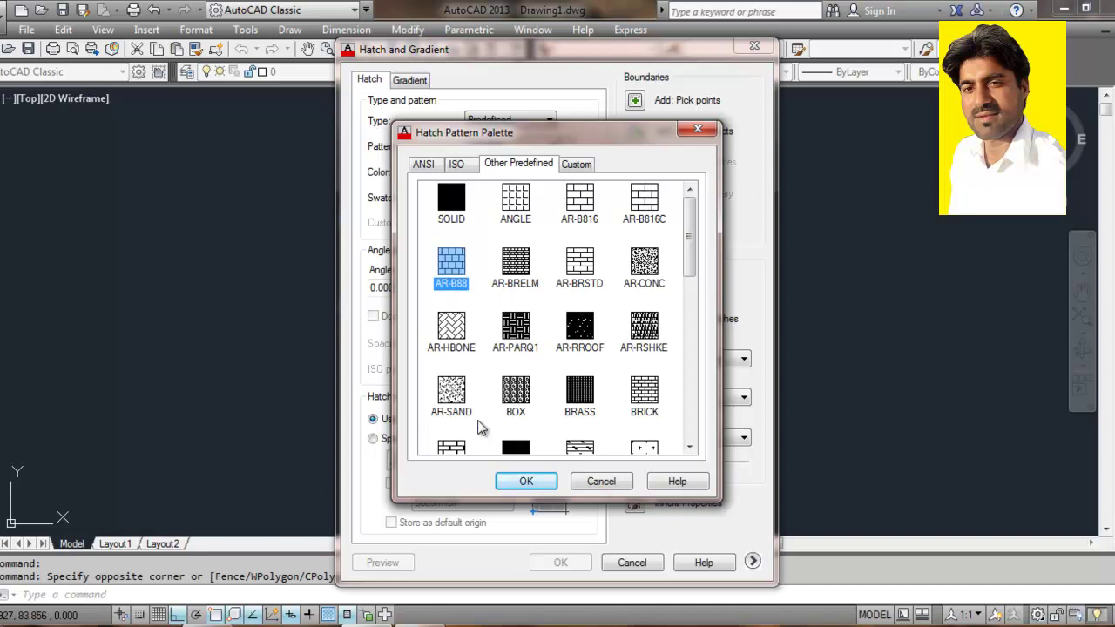
pyautogui.click(520, 484)
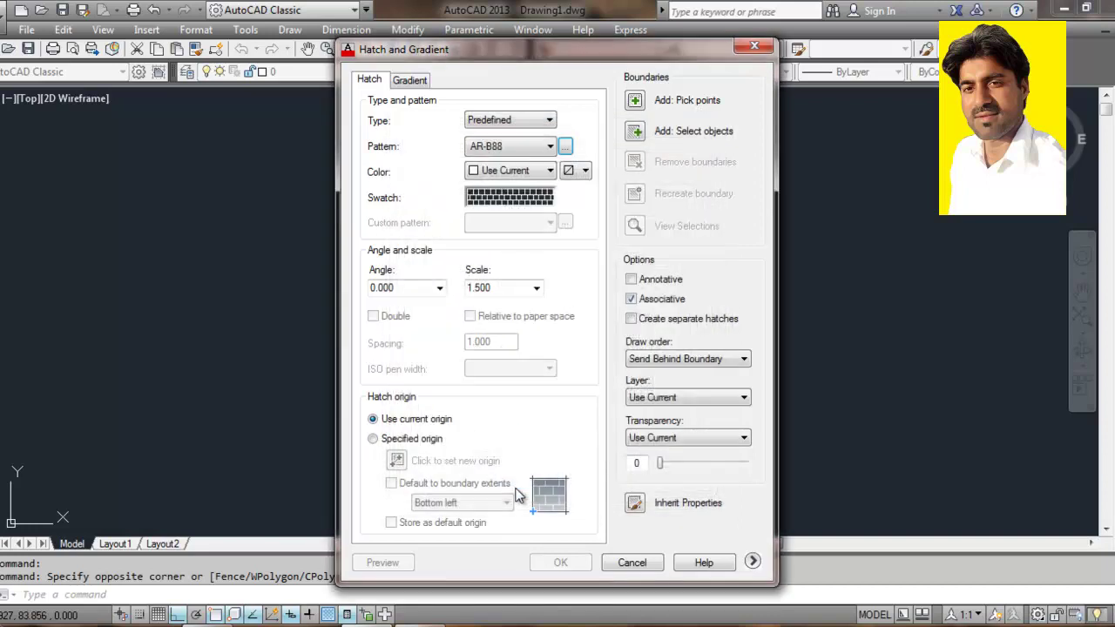
pyautogui.click(635, 101)
pyautogui.click(457, 254)
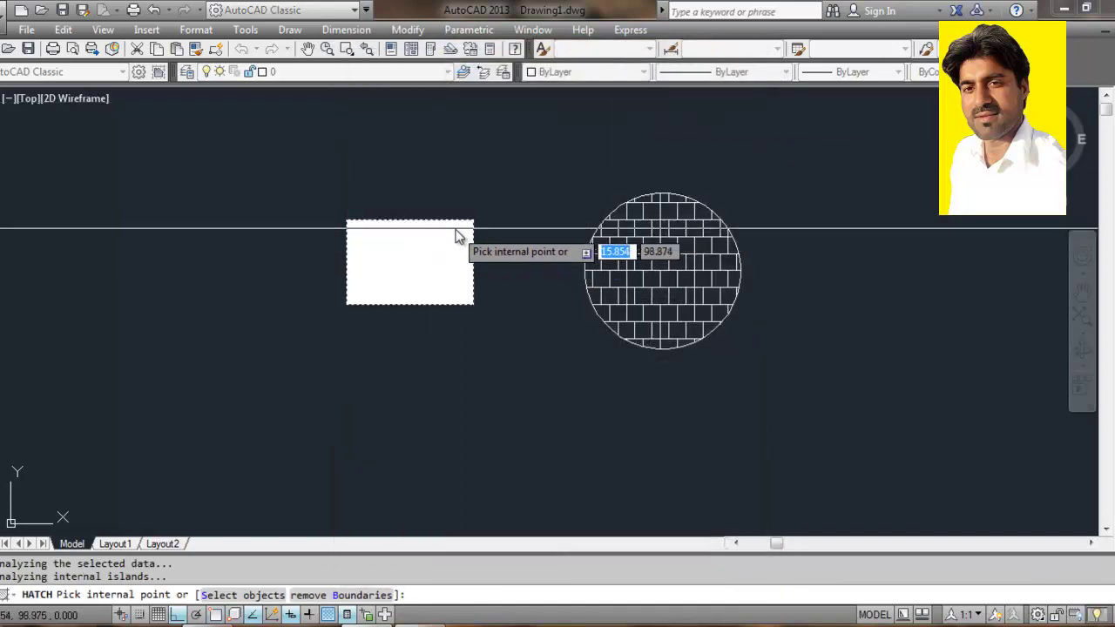
# Finish boundary picking and apply the AR-B88 brick hatch inside the rectangle
pyautogui.rightClick(454, 229)
pyautogui.click(478, 242)
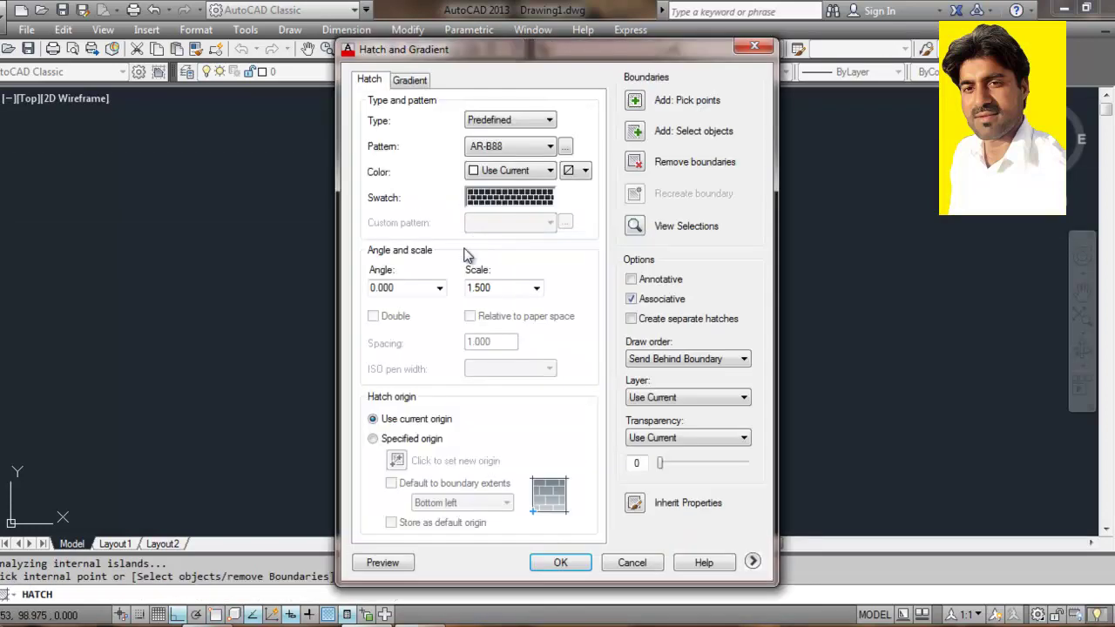
pyautogui.click(554, 562)
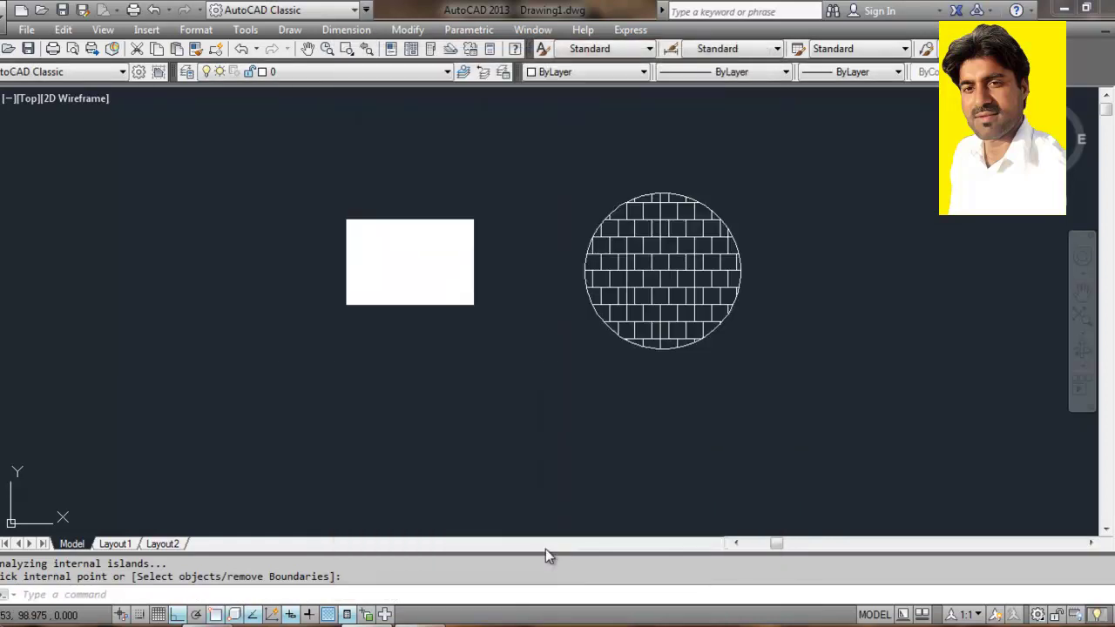
# Window-select the hatched rectangle and delete it
pyautogui.click(435, 362)
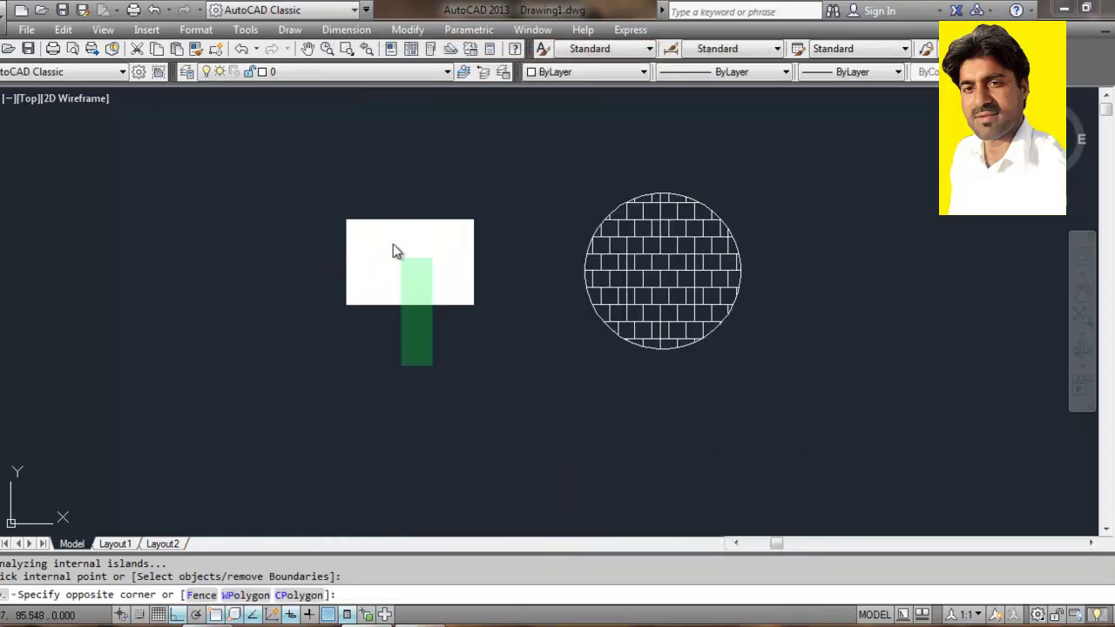
pyautogui.click(316, 138)
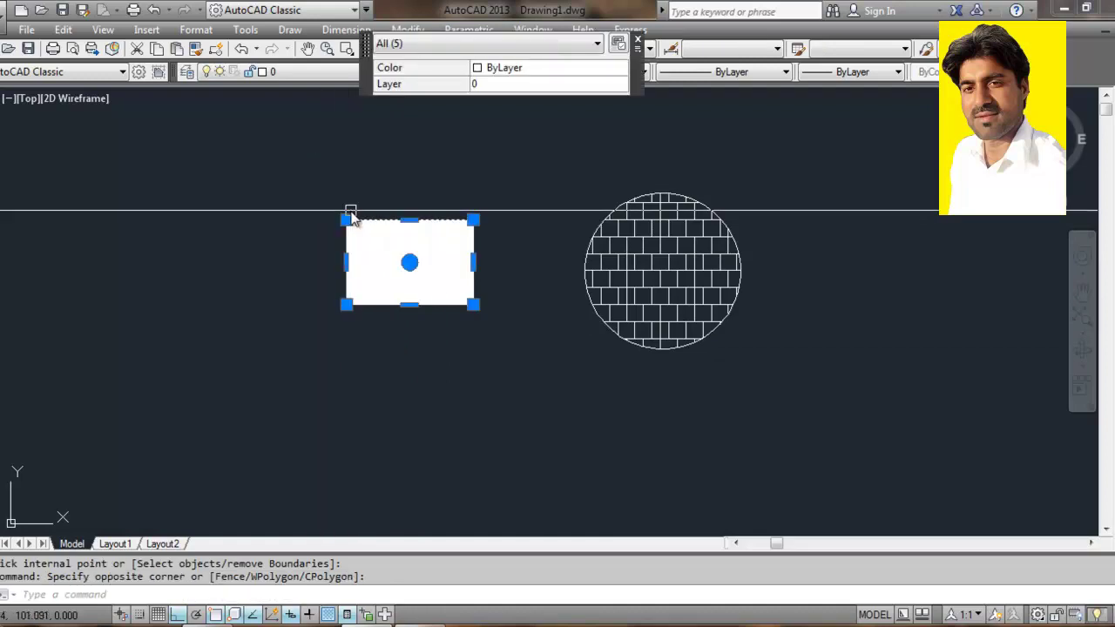
pyautogui.press('Delete')
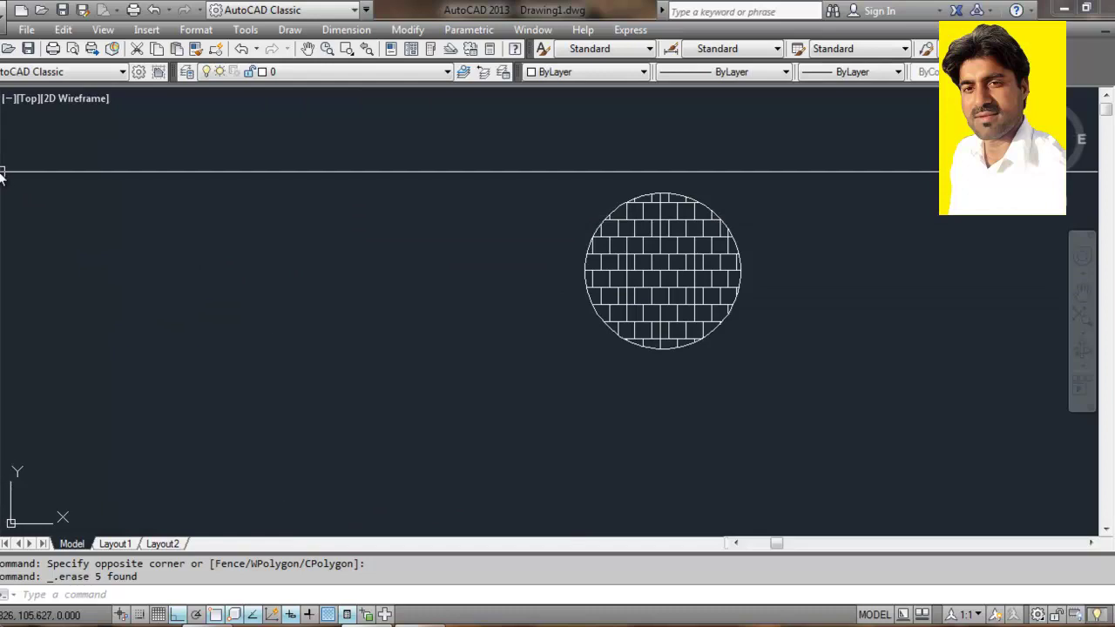
pyautogui.click(2, 218)
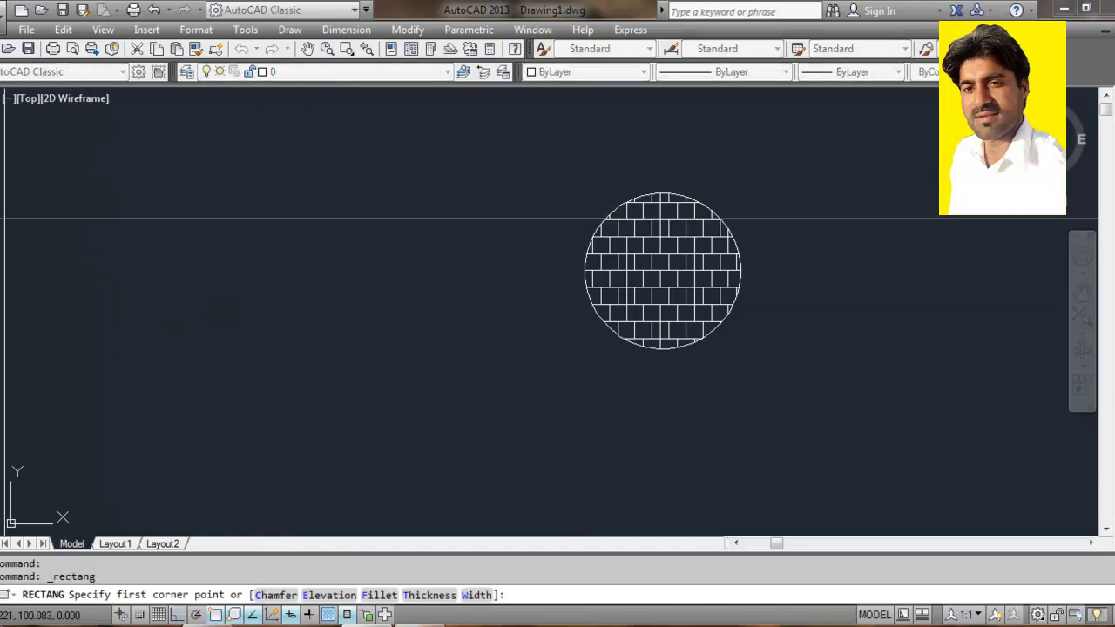
# Draw a polyline rectangle left of the circle with edges 10, 15, 10 and 15
pyautogui.click(2, 166)
pyautogui.click(1, 192)
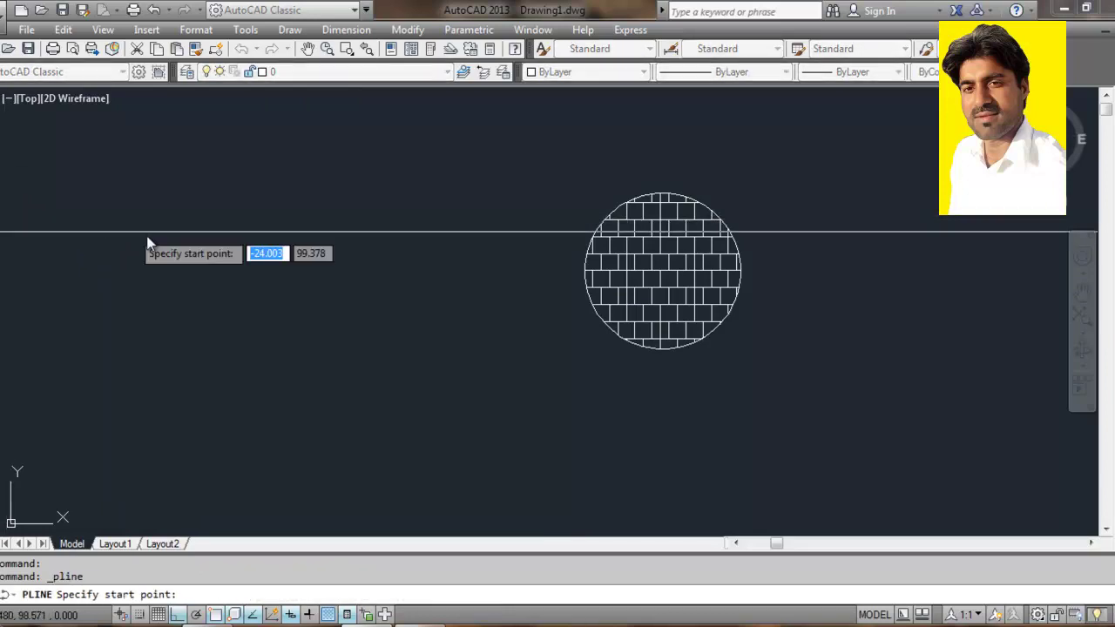
pyautogui.click(118, 206)
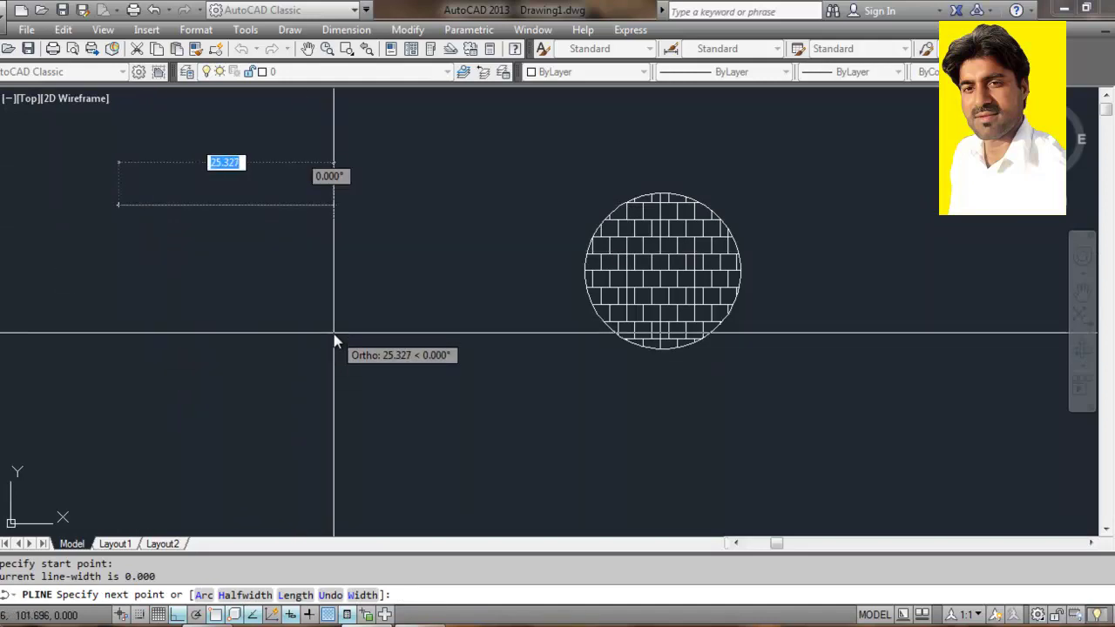
pyautogui.write('10')
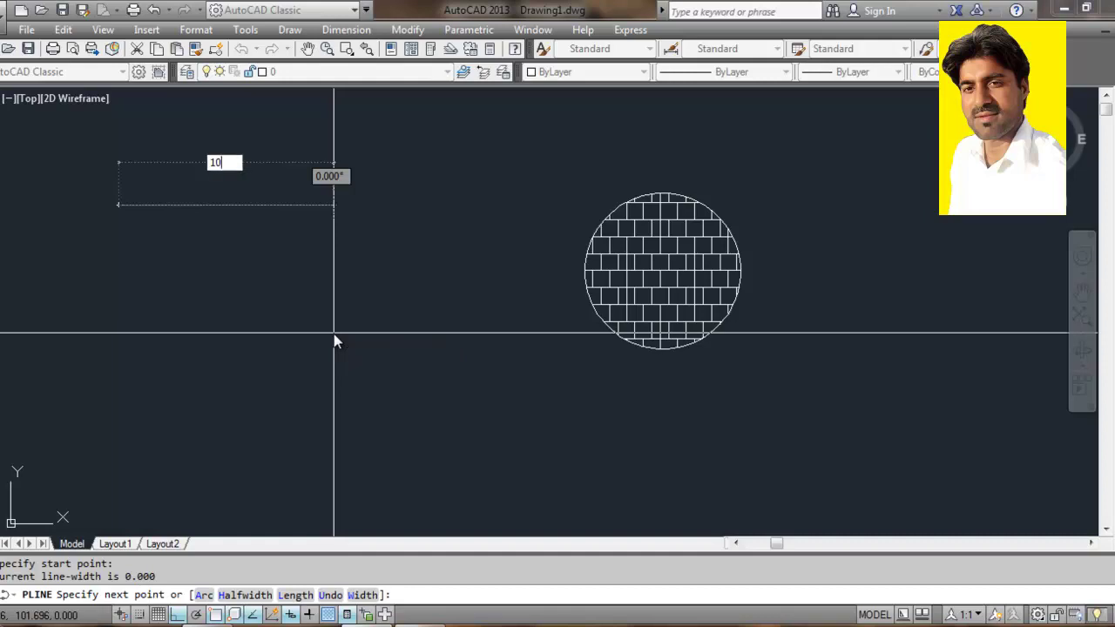
pyautogui.press('Return')
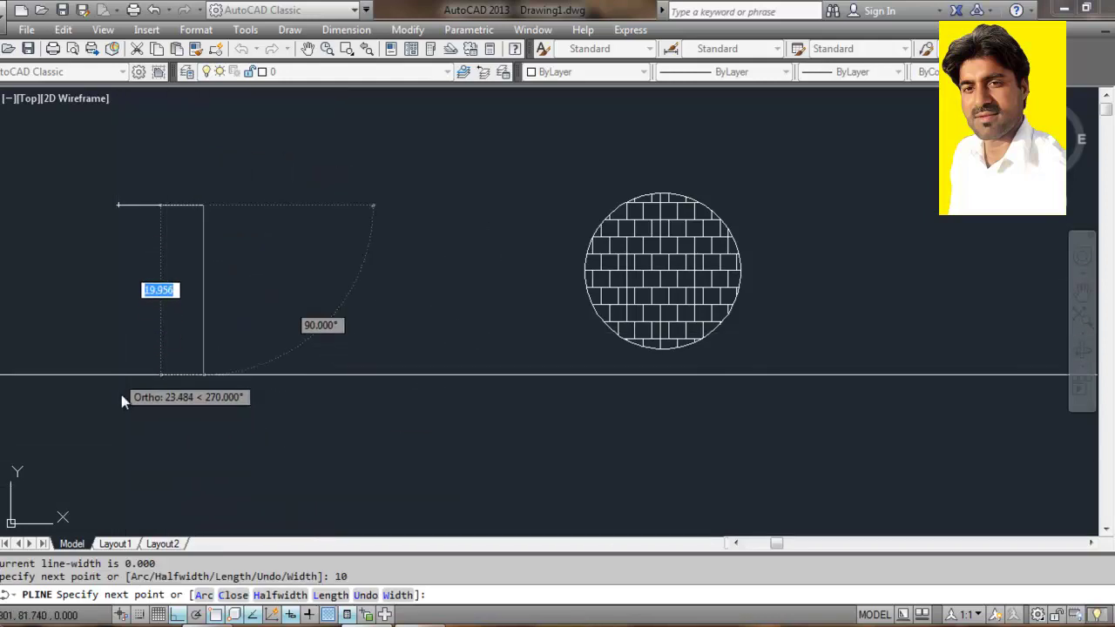
pyautogui.write('15')
pyautogui.press('Return')
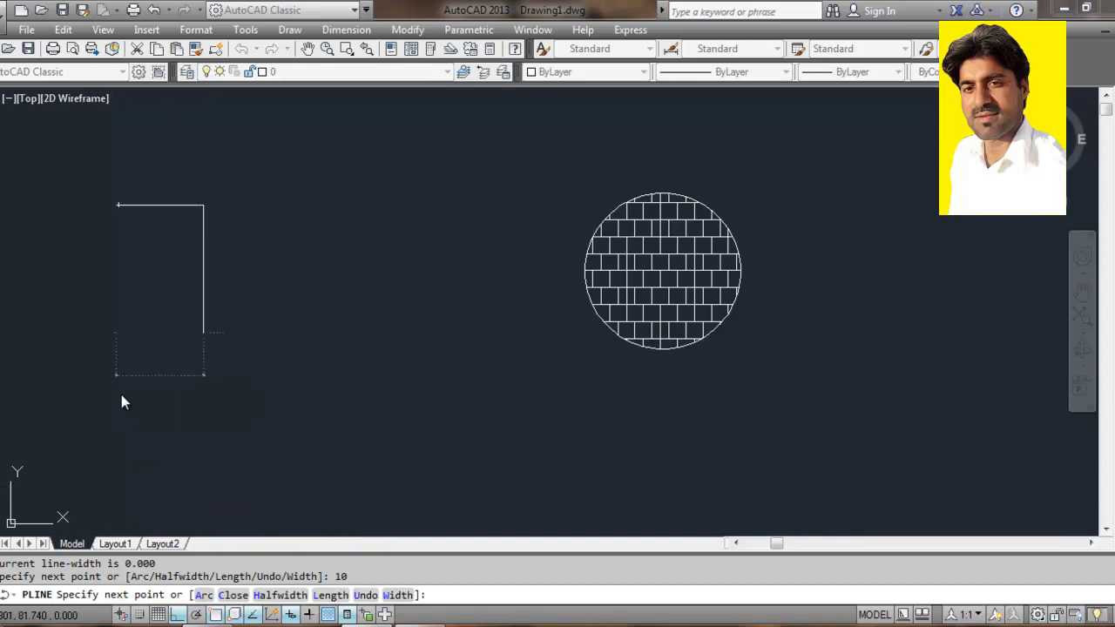
pyautogui.write('10')
pyautogui.press('Return')
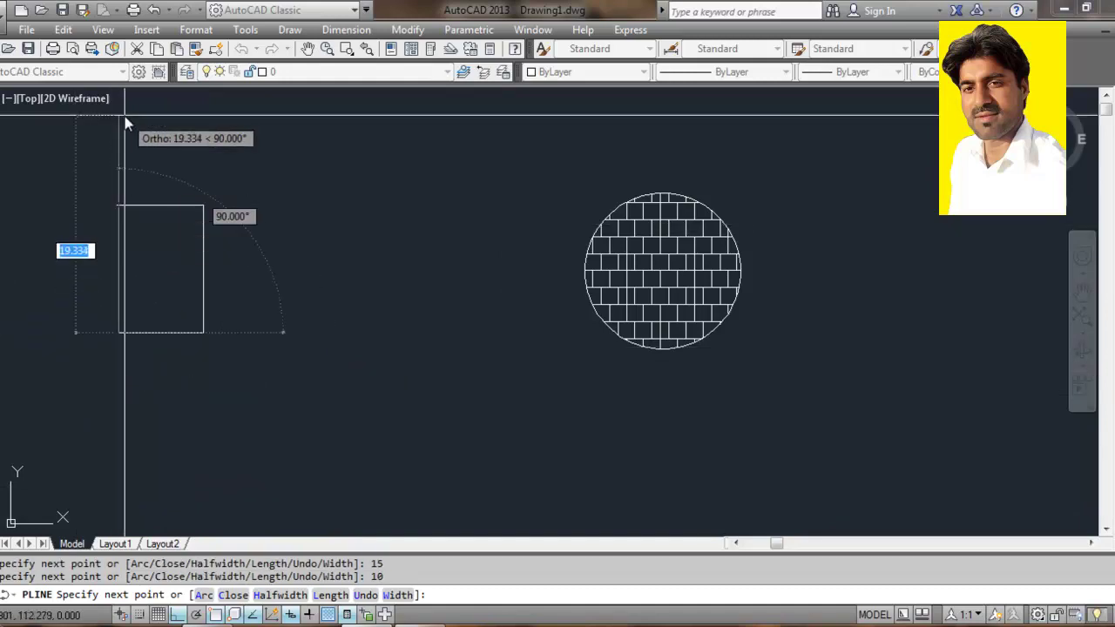
pyautogui.write('15')
pyautogui.press('Return')
pyautogui.press('Return')
# Select the new polyline to check it, then clear the selection with Esc
pyautogui.click(142, 205)
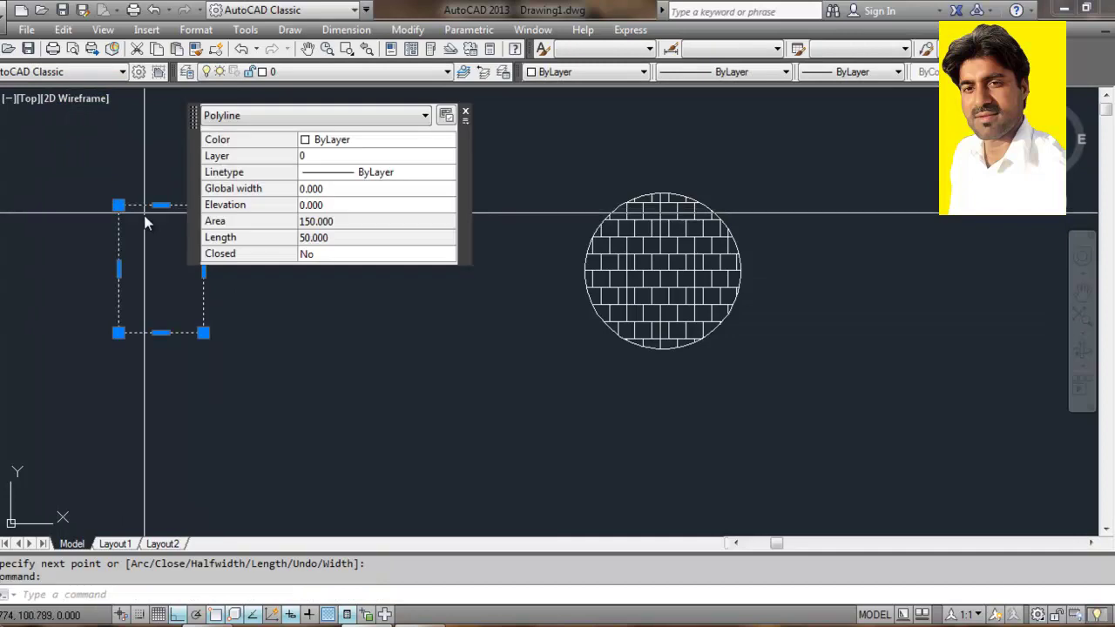
pyautogui.click(308, 313)
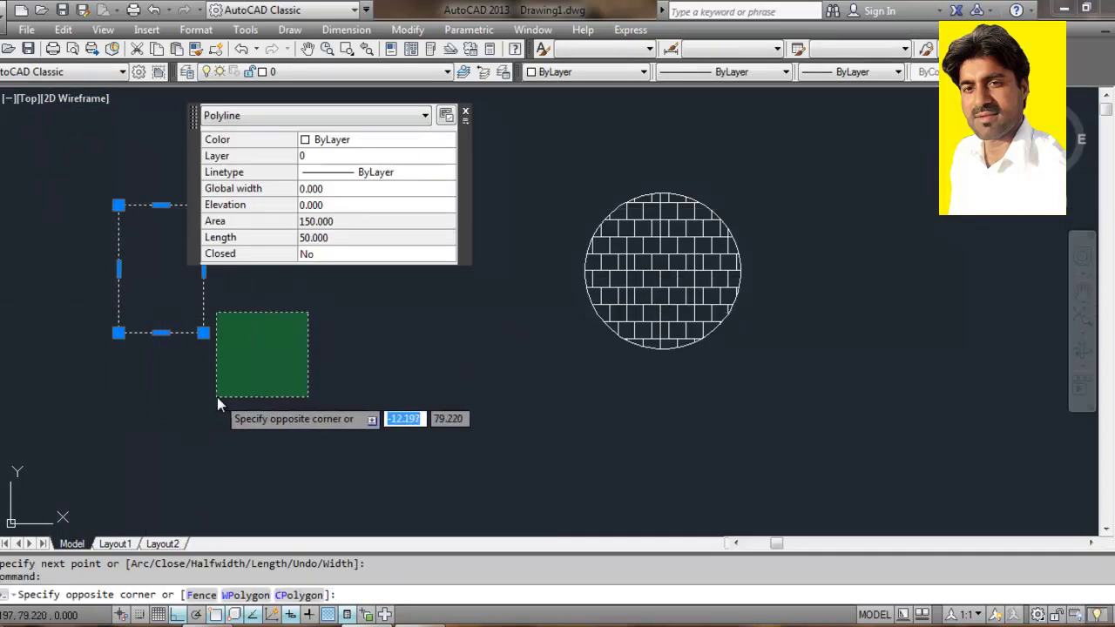
pyautogui.press('Escape')
pyautogui.press('Escape')
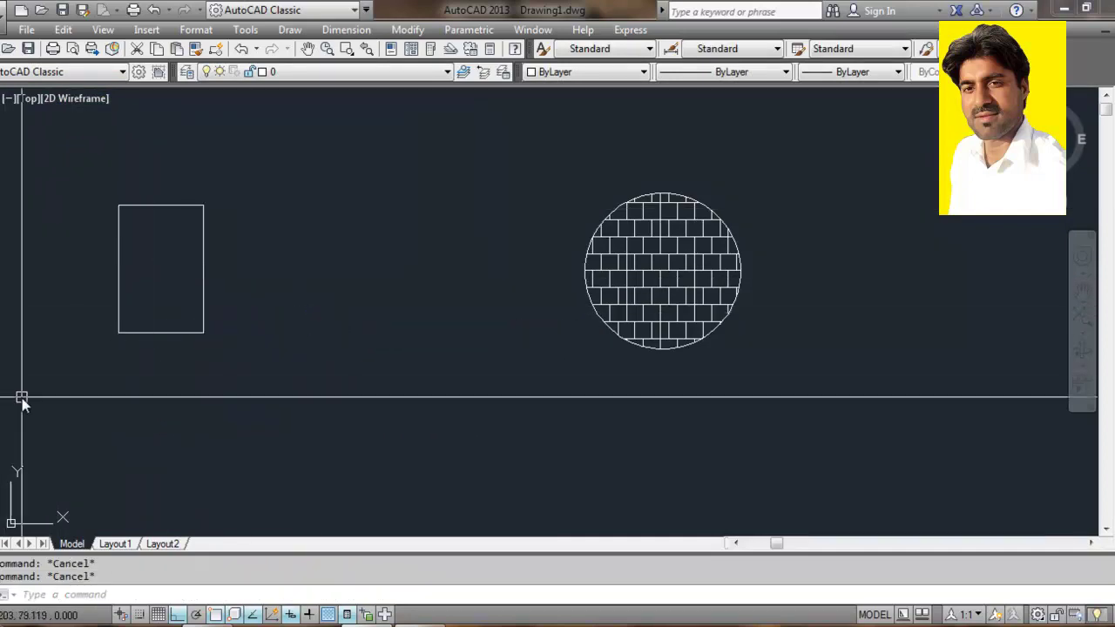
# Hatch the rectangle with AR-B88 by selecting it as the boundary object
pyautogui.write('h')
pyautogui.press('Return')
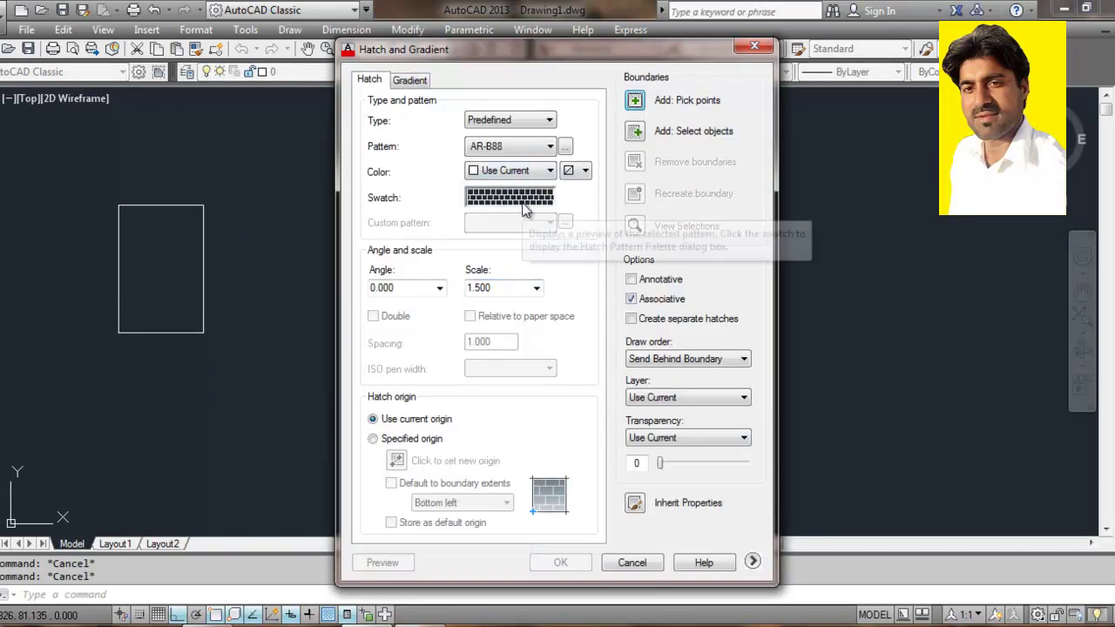
pyautogui.click(635, 132)
pyautogui.click(179, 210)
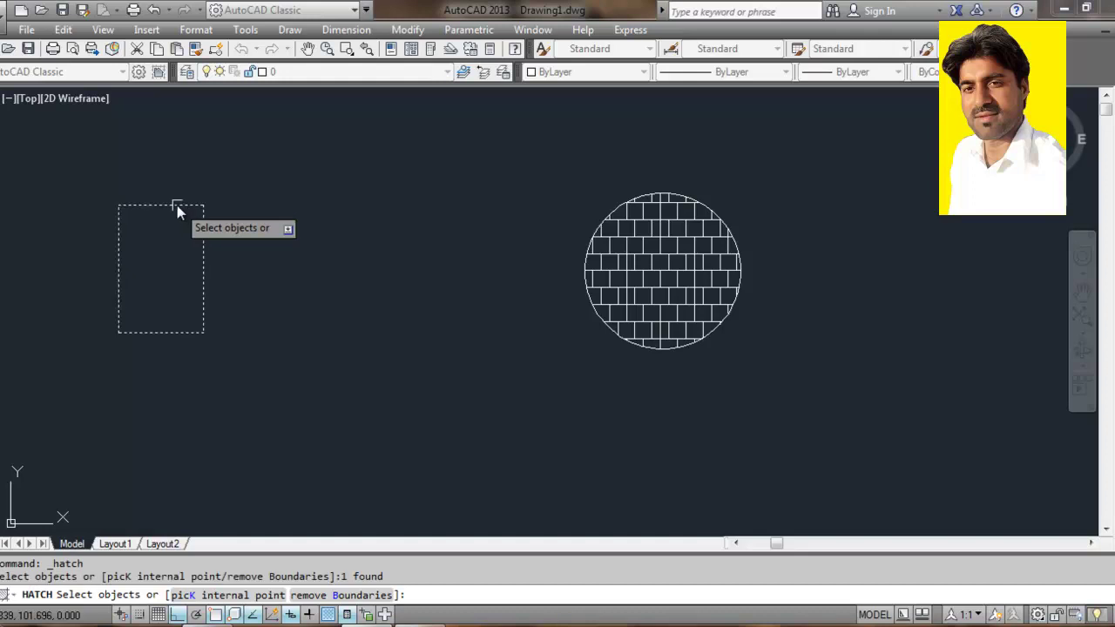
pyautogui.rightClick(188, 208)
pyautogui.click(222, 221)
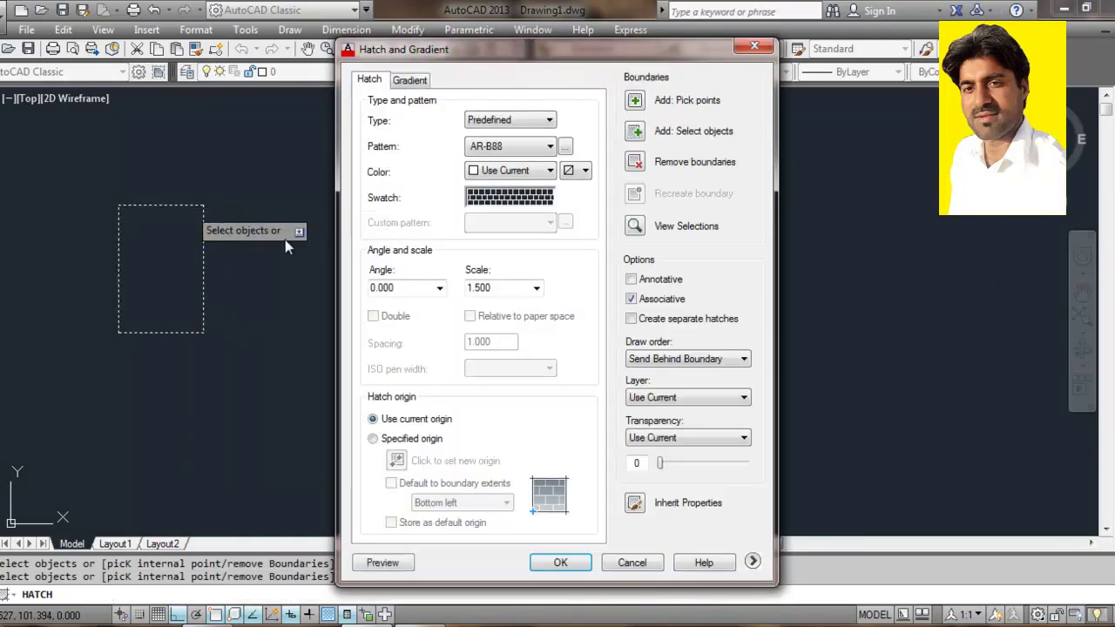
pyautogui.click(560, 563)
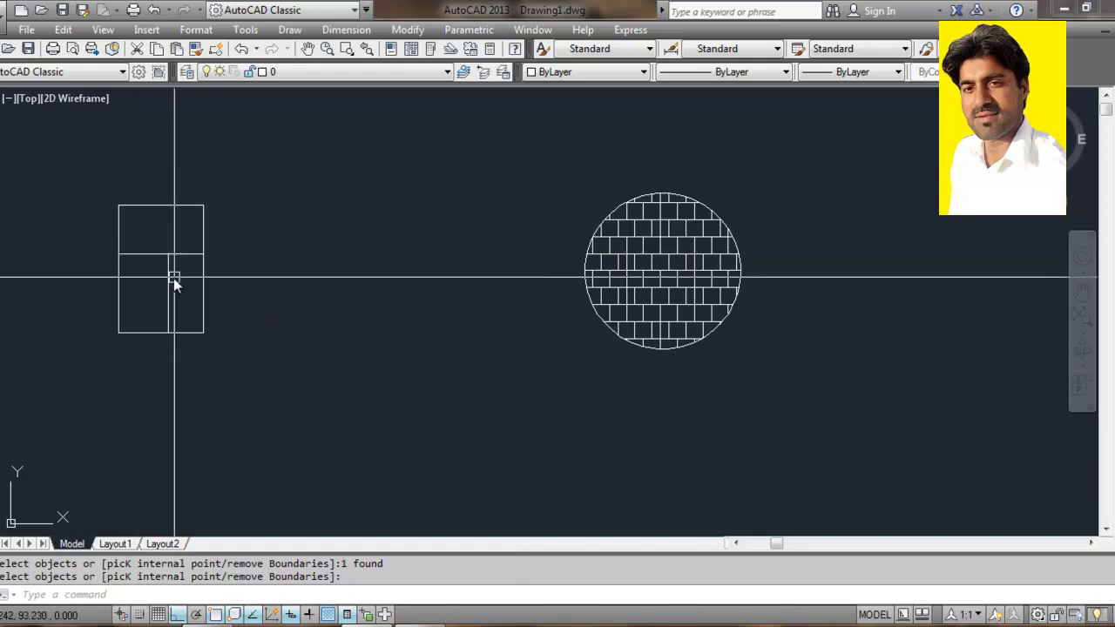
# Repeat the hatch at scale 0.500 with the rectangle selected as its boundary
pyautogui.rightClick(175, 254)
pyautogui.click(239, 266)
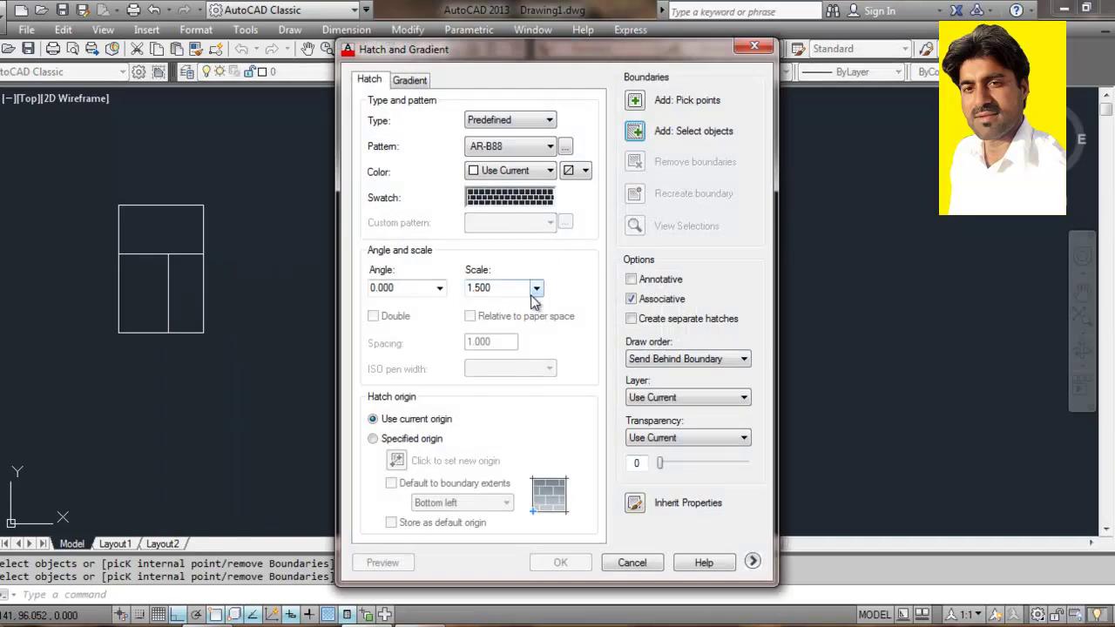
pyautogui.click(533, 291)
pyautogui.click(502, 315)
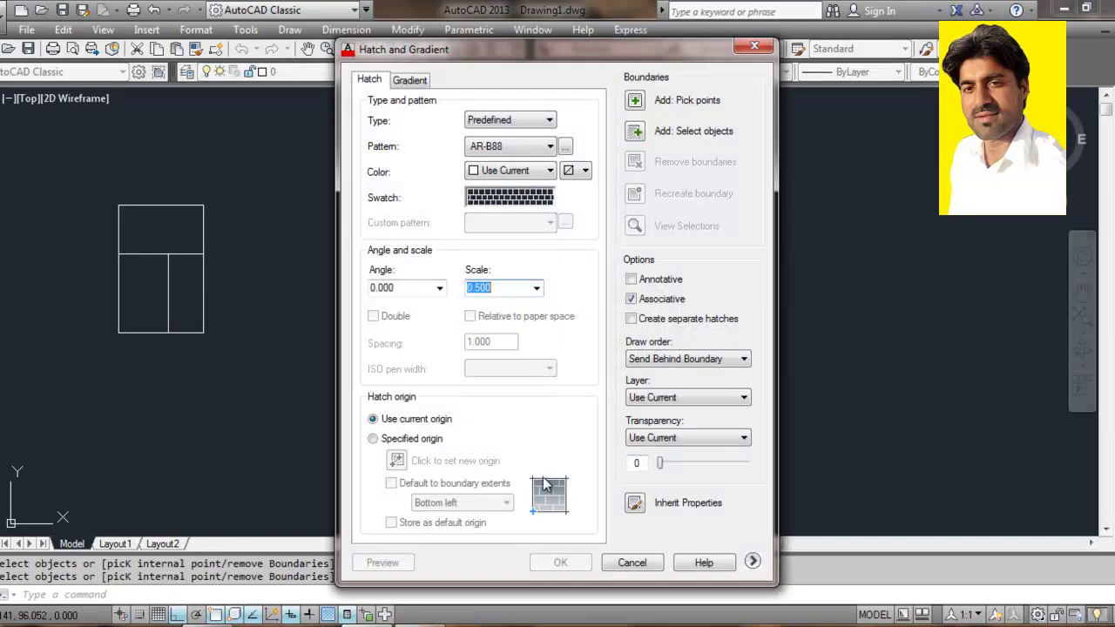
pyautogui.click(626, 132)
pyautogui.click(180, 206)
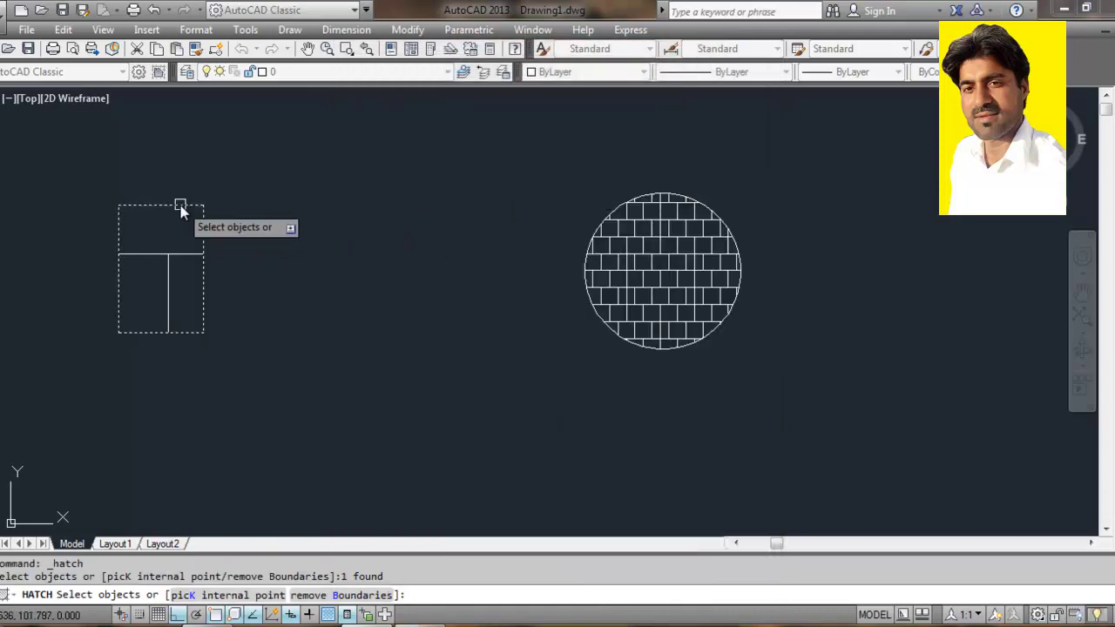
pyautogui.rightClick(180, 209)
pyautogui.click(218, 220)
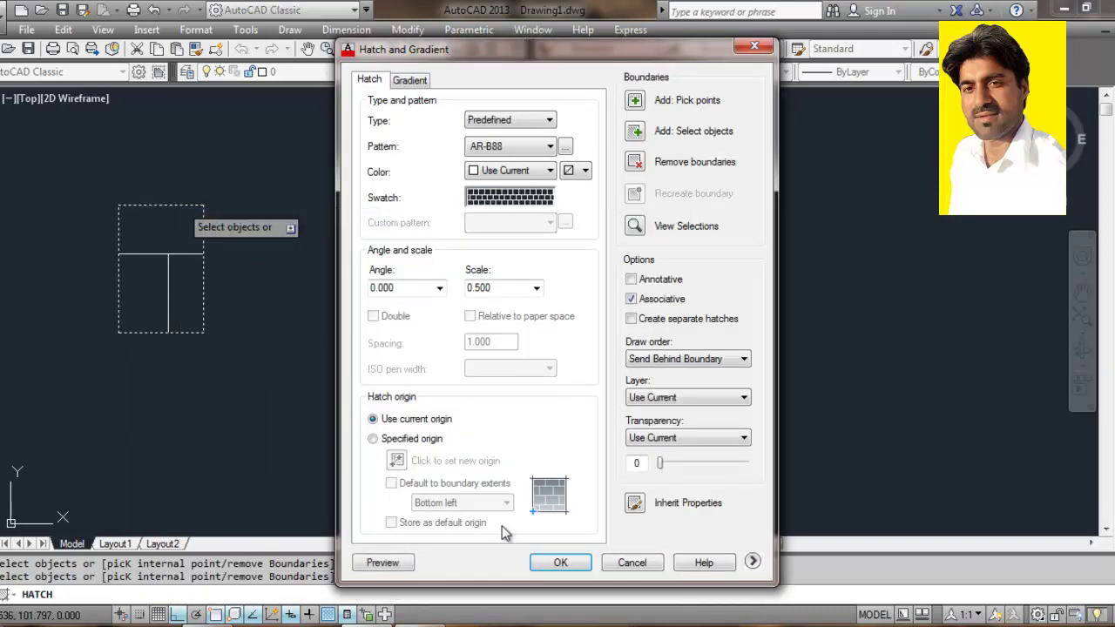
# Apply the 0.5-scale AR-B88 brick hatch to the rectangle and zoom to inspect it
pyautogui.click(559, 562)
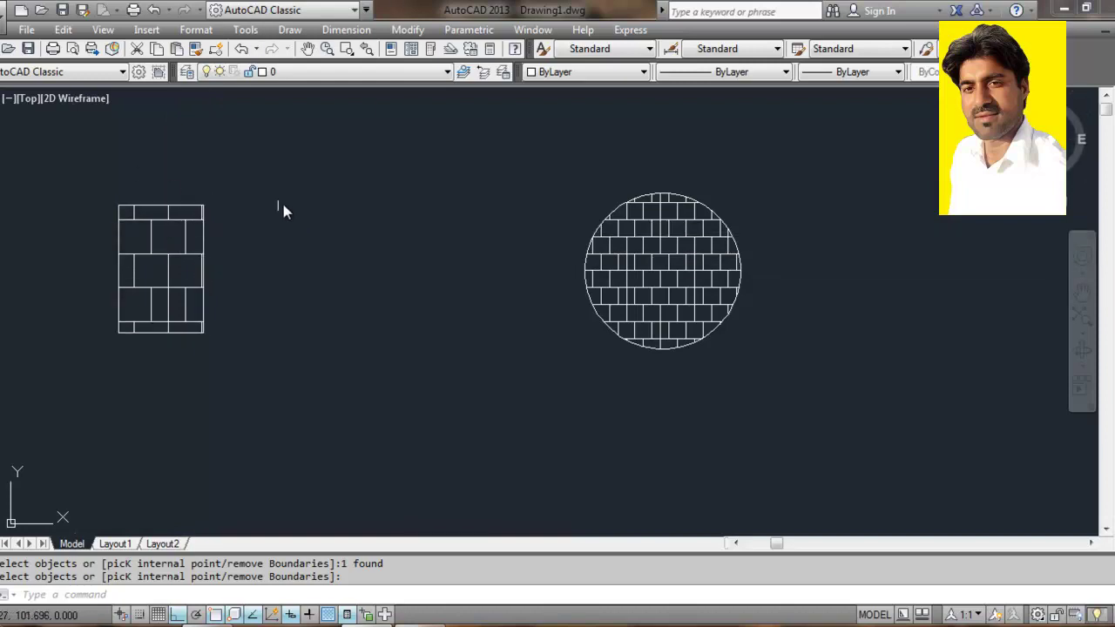
pyautogui.scroll(2, 167, 206)
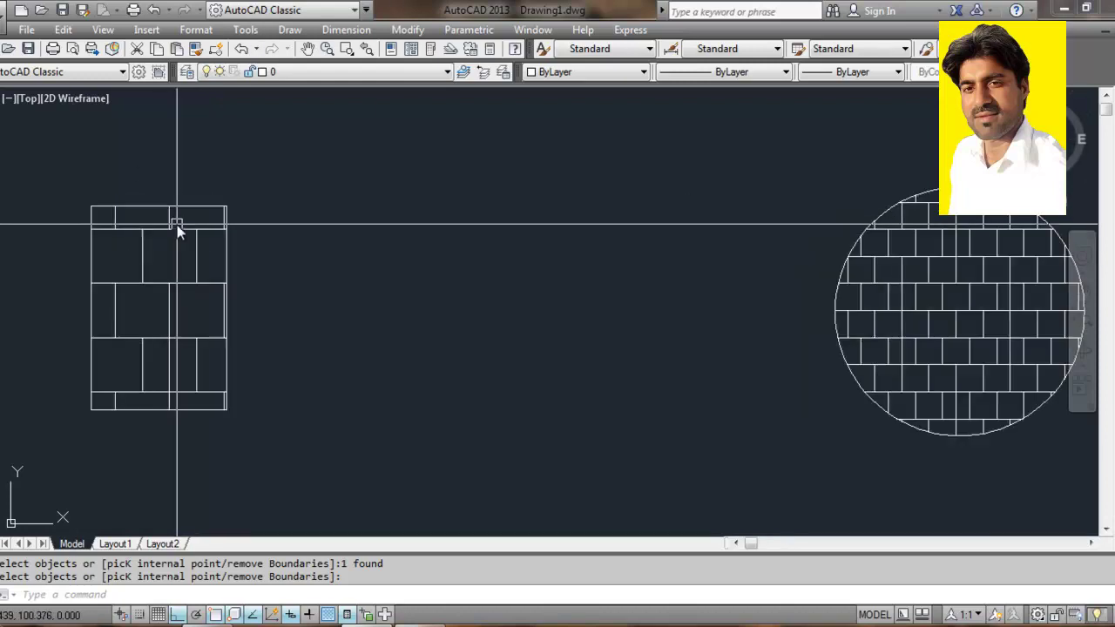
pyautogui.scroll(-4, 177, 226)
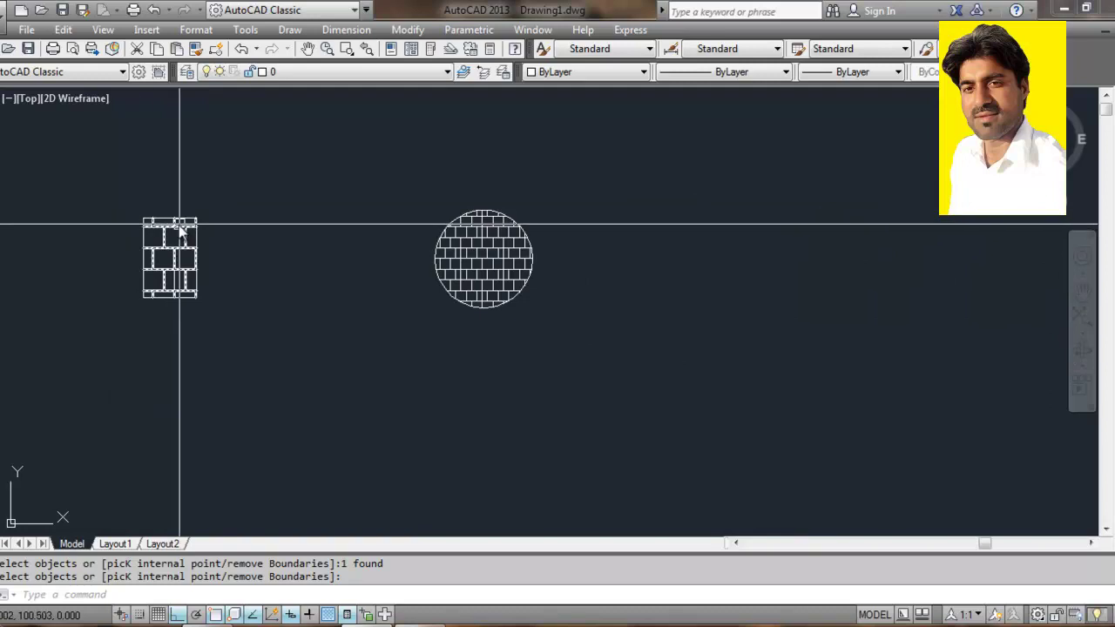
pyautogui.scroll(2, 169, 220)
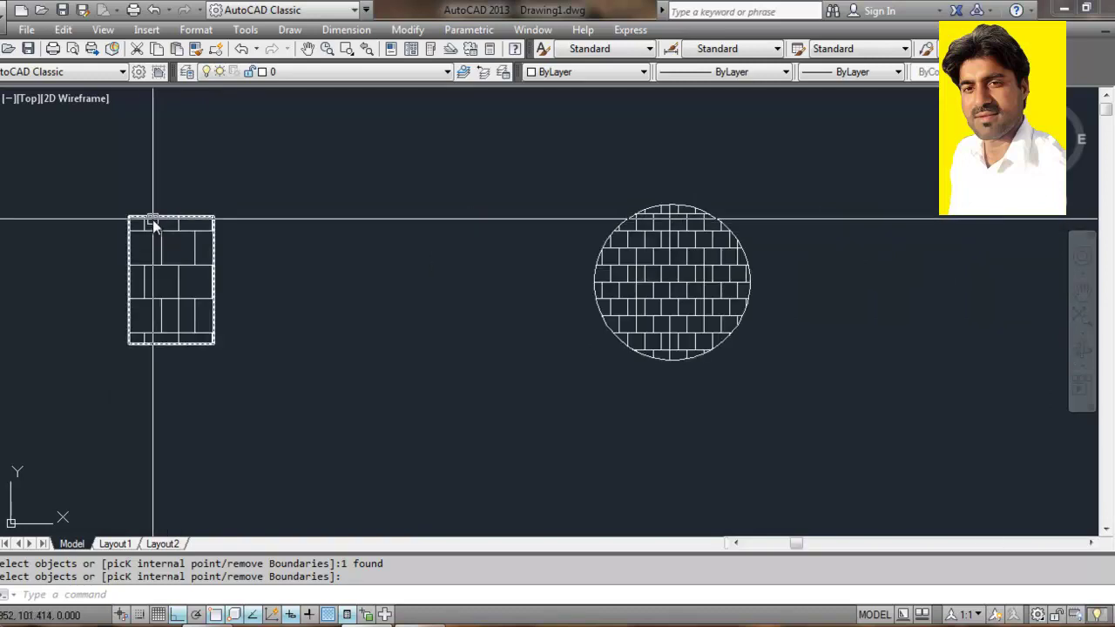